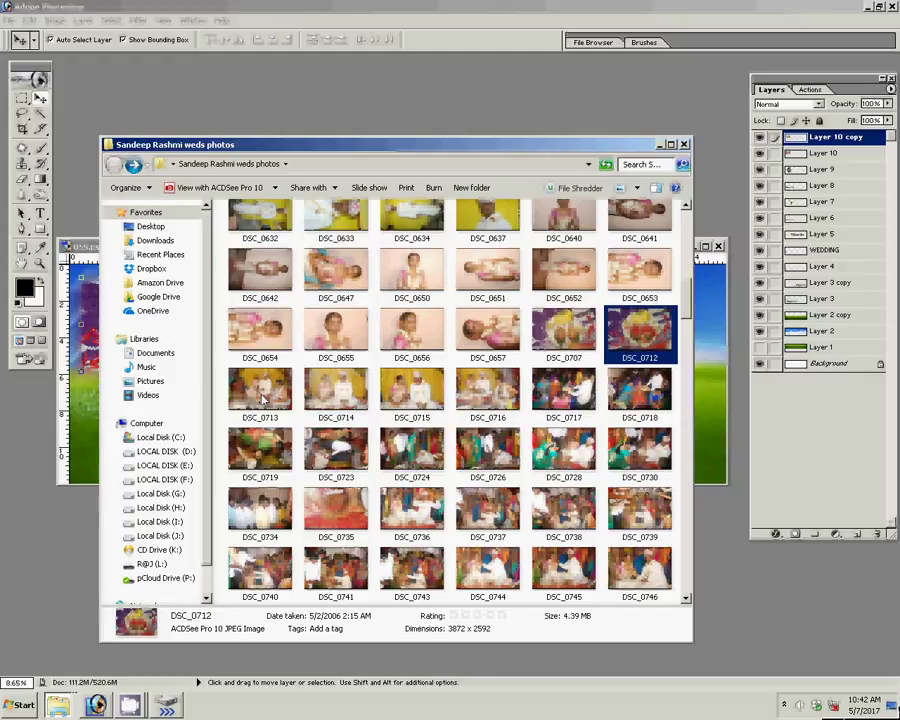
Select DSC_0713 and add DSC_0714 through DSC_0719 to the selection in Explorer.
left_click(263, 399)
left_click(336, 395, "ctrl")
left_click(402, 393, "ctrl")
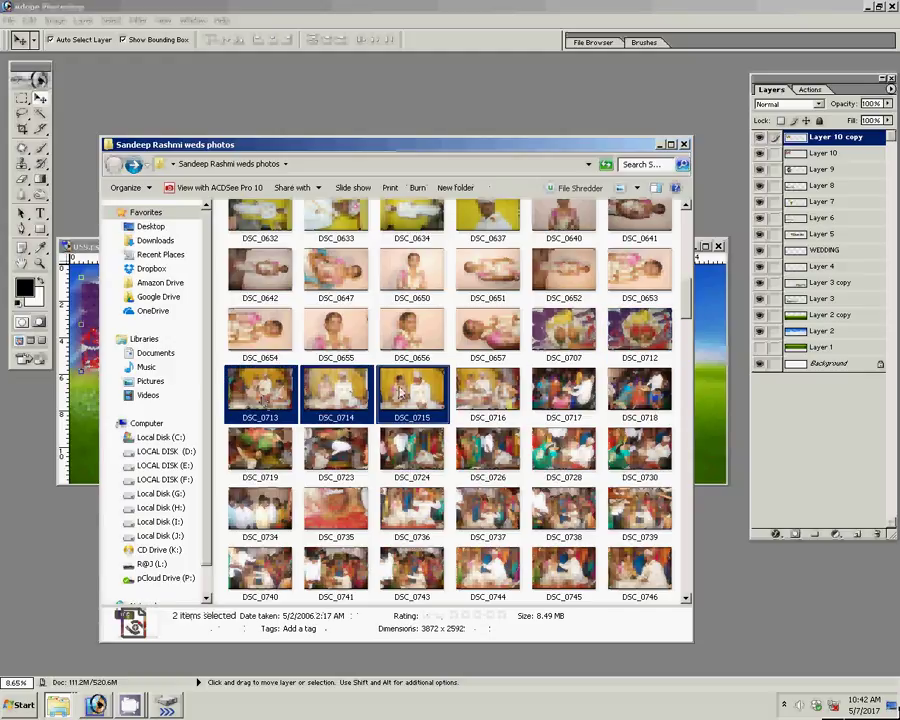
left_click(488, 393, "ctrl")
left_click(564, 393, "ctrl")
left_click(640, 393, "ctrl")
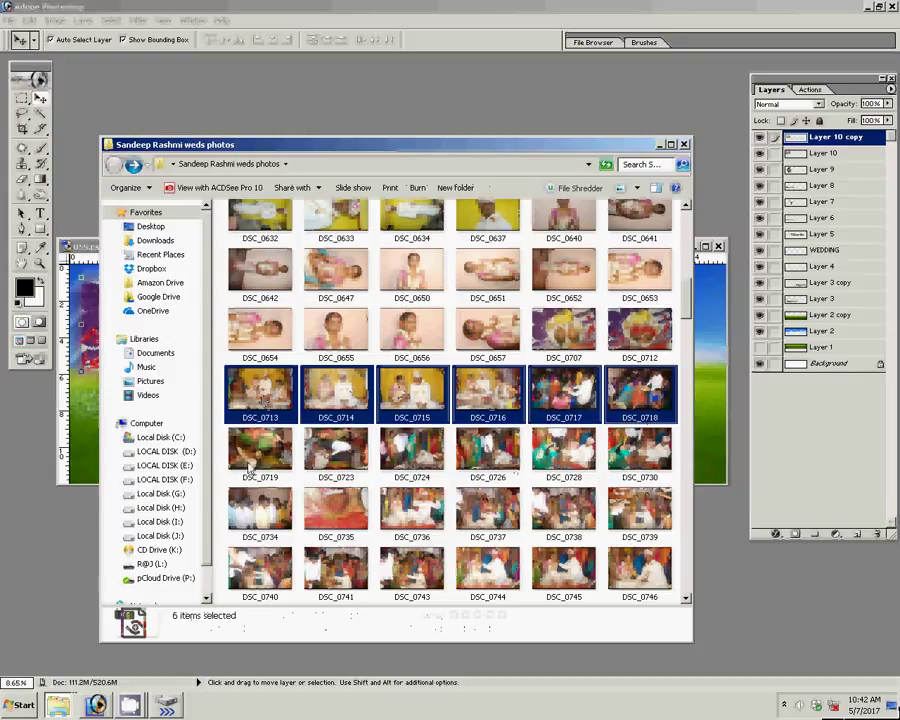
left_click(250, 455, "ctrl")
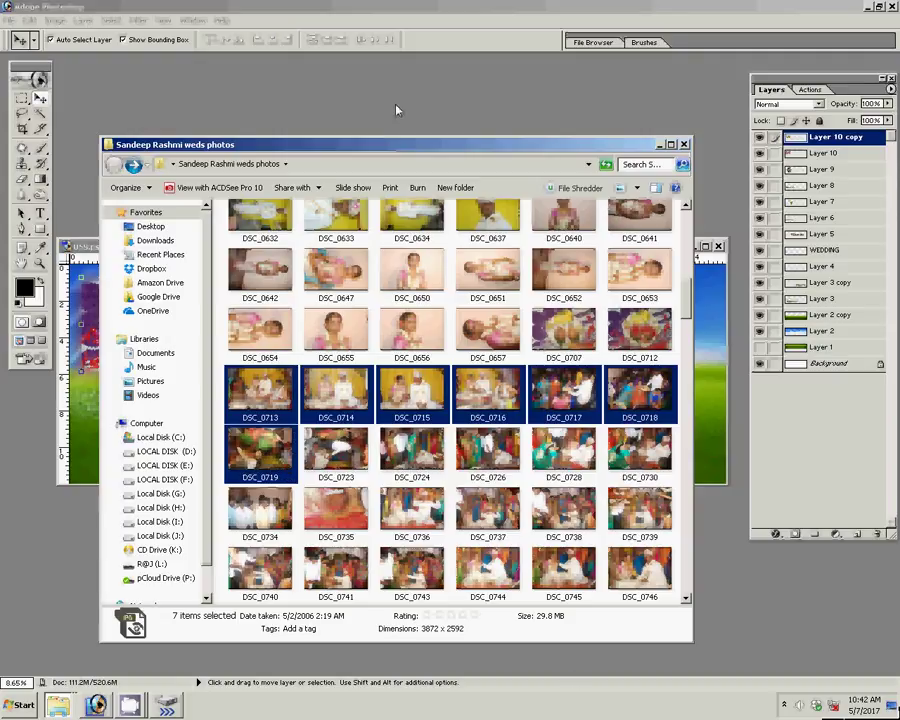
Open the seven selected wedding photos in Photoshop.
key("Return")
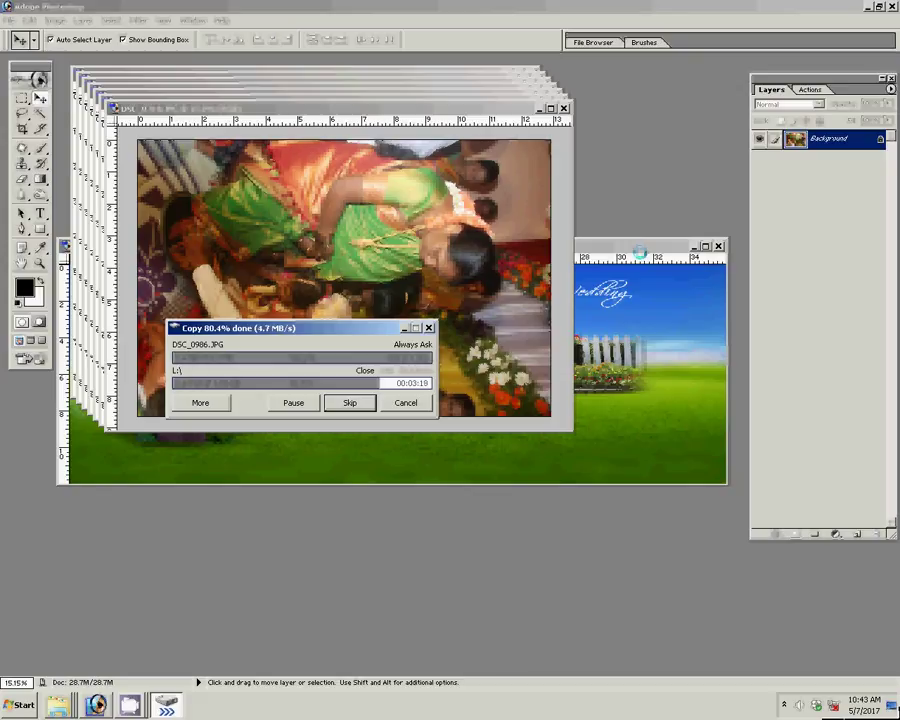
Rotate the DSC_0719 canvas 90° into portrait orientation.
left_click(404, 329)
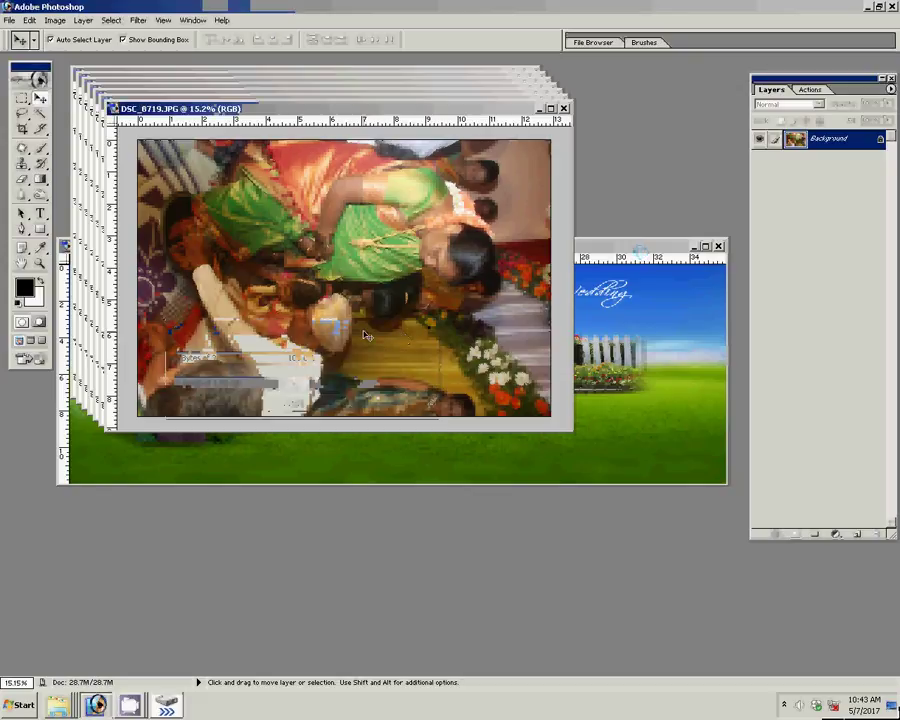
left_click(55, 20)
mouse_move(80, 137)
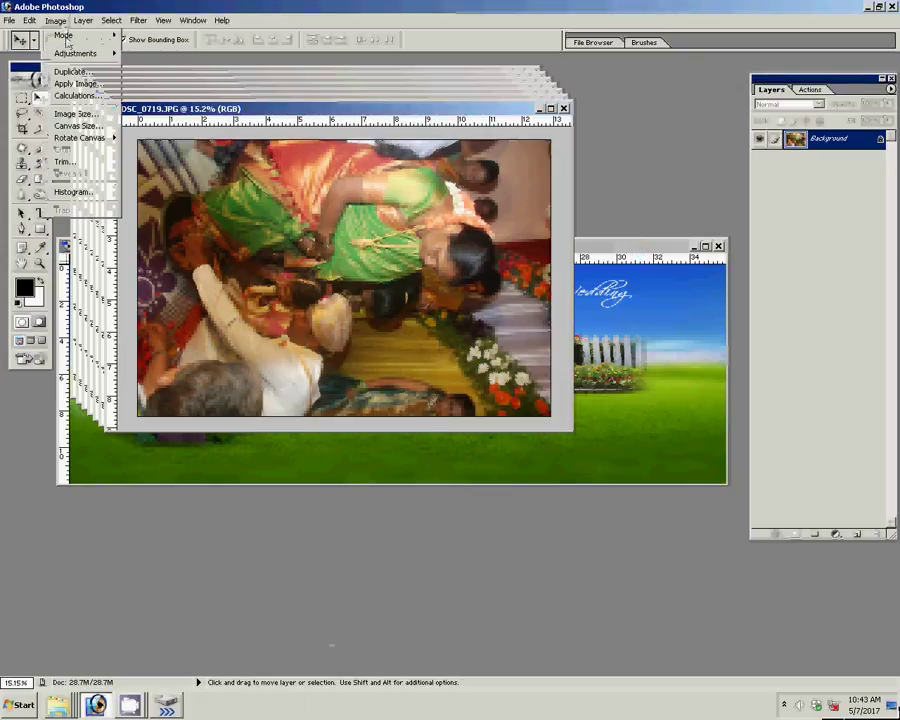
left_click(146, 161)
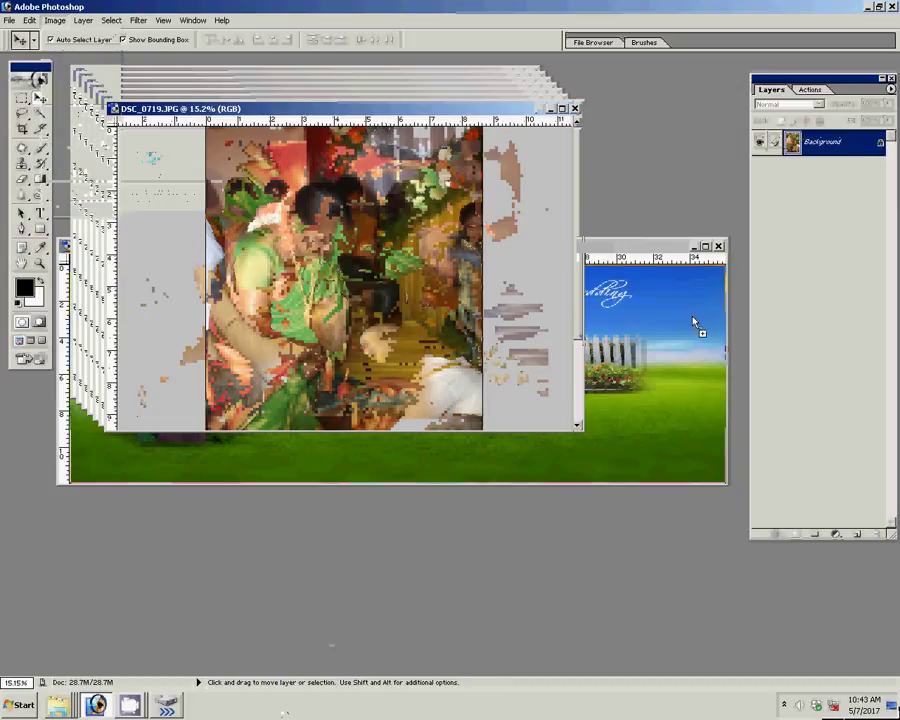
Nudge Layer 11 slightly left in 059.psd and close DSC_0719 without saving.
left_click(693, 320)
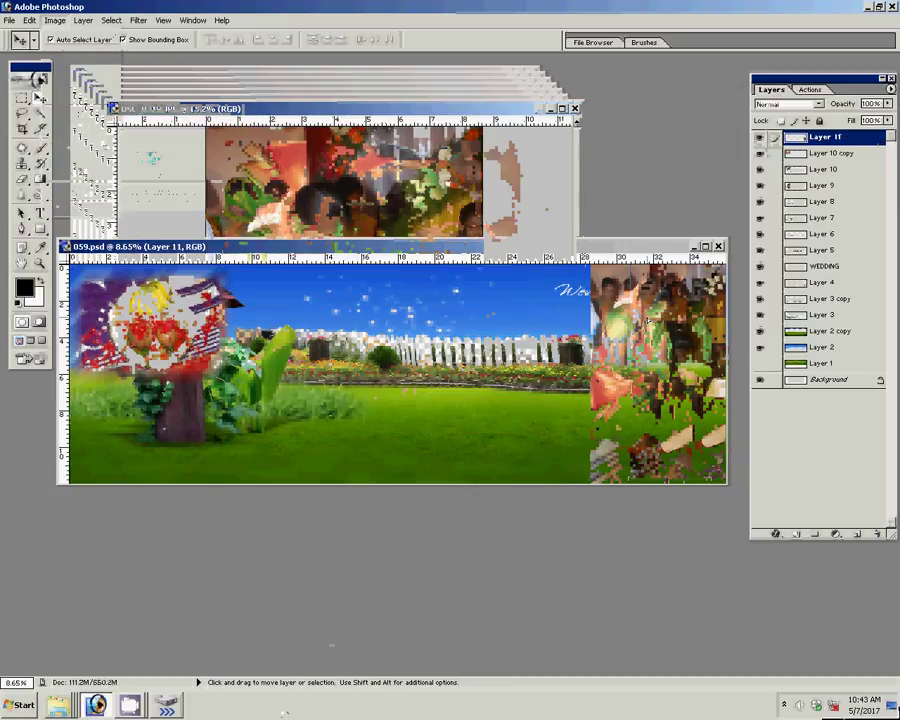
mouse_move(646, 320)
left_mouse_down()
mouse_move(601, 318)
mouse_move(627, 321)
left_mouse_up()
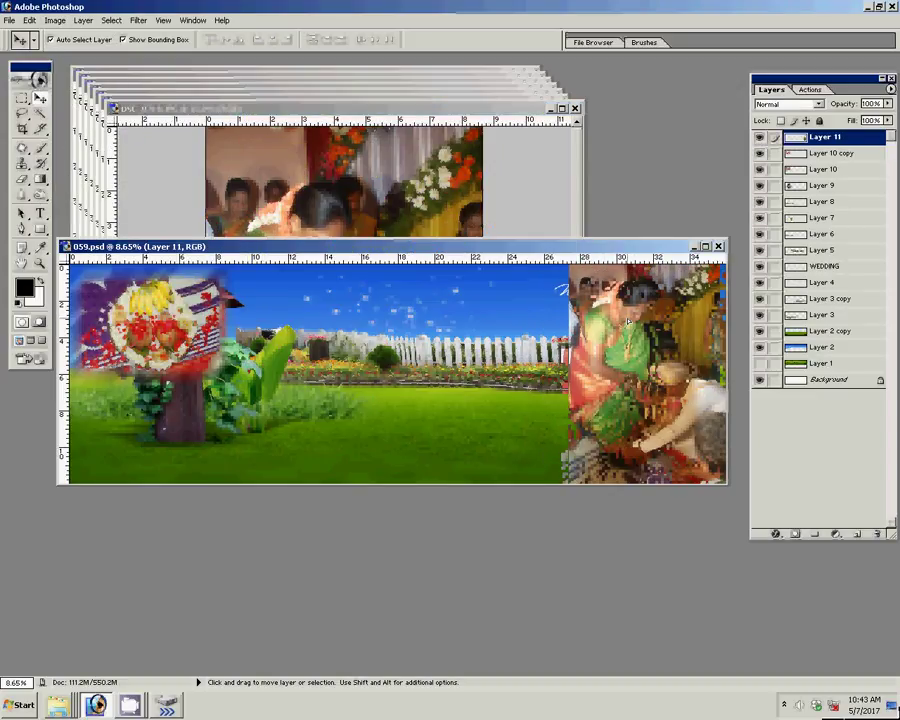
left_click(427, 203)
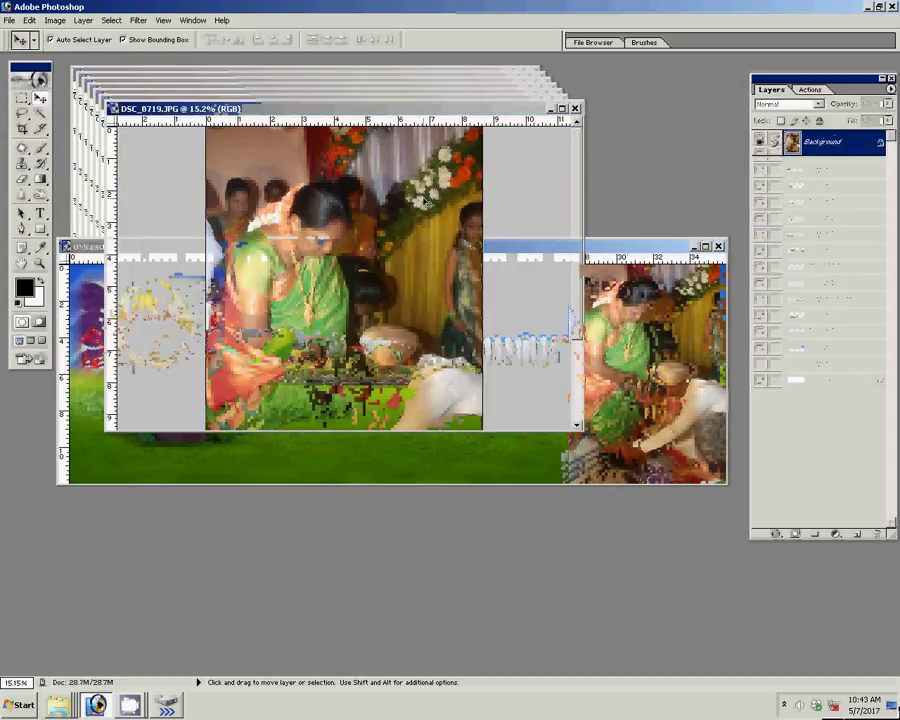
left_click(575, 108)
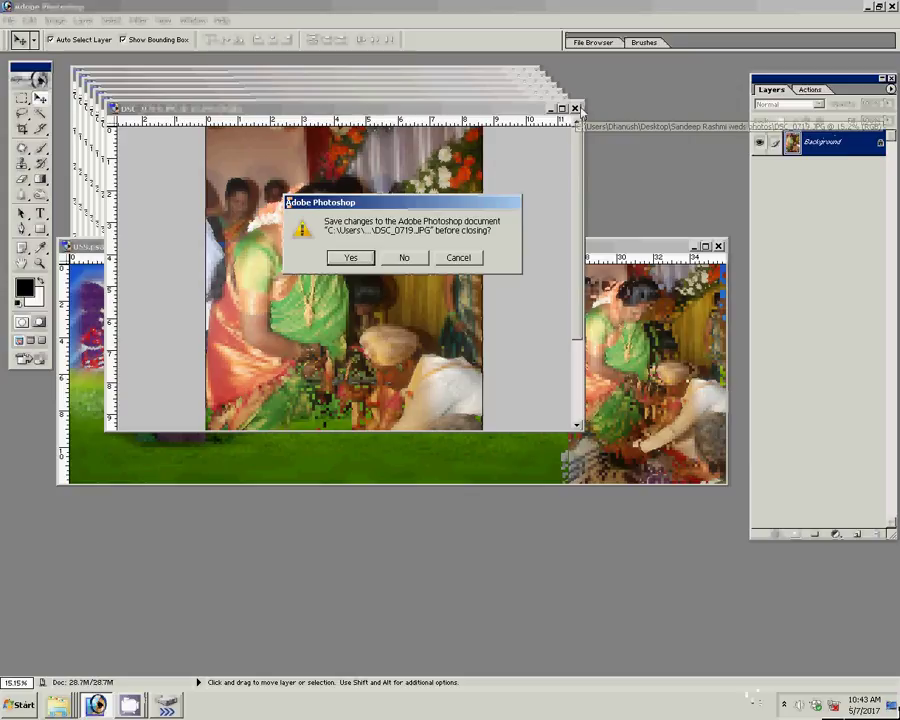
left_click(404, 257)
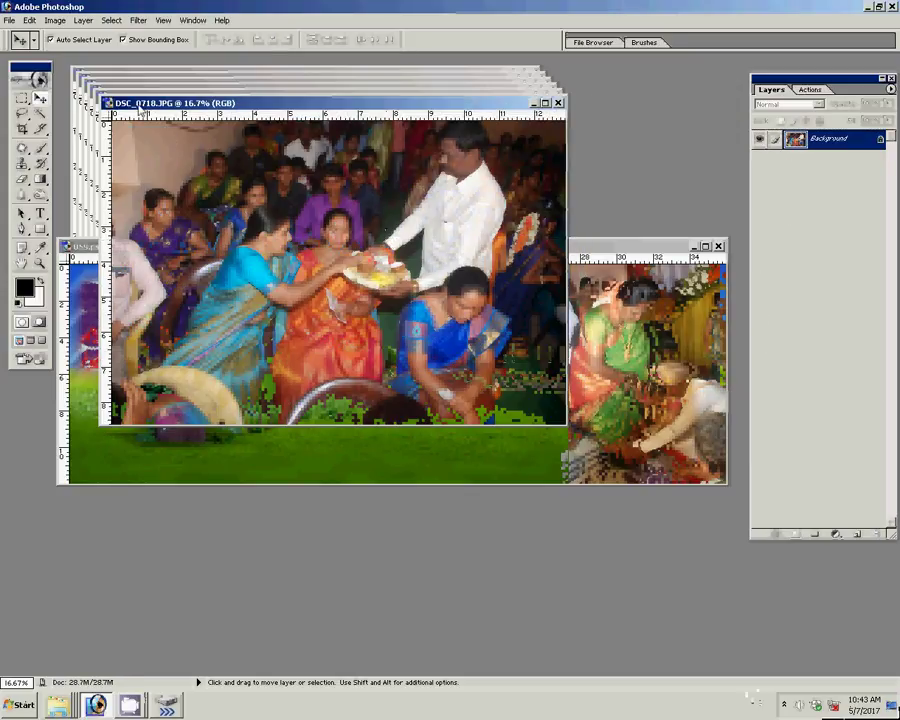
Resize DSC_0718 to 8 inches wide with Image Size.
left_click(55, 20)
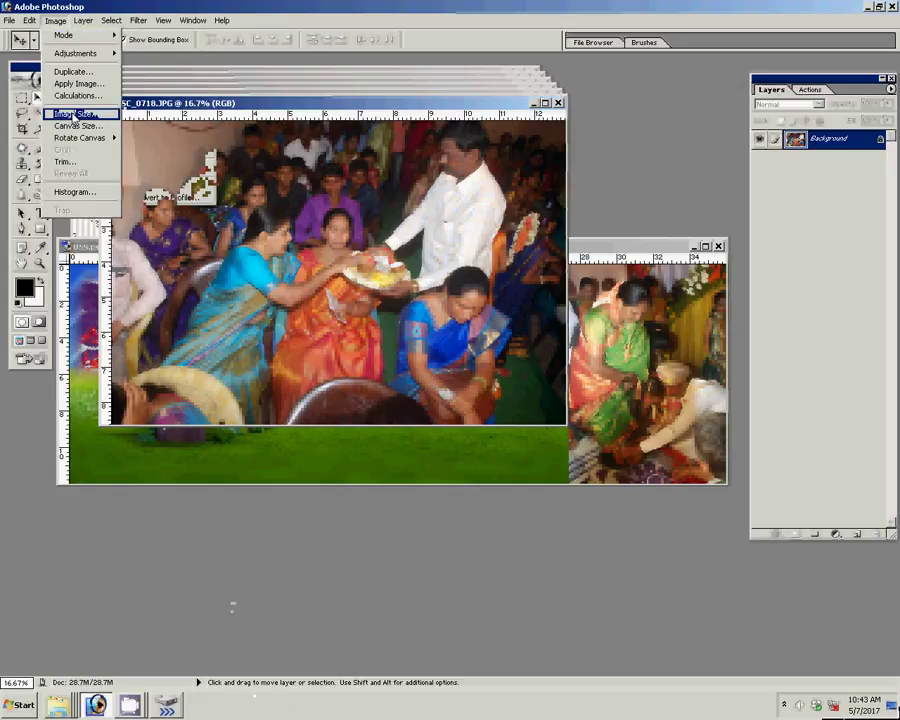
left_click(75, 113)
left_click(320, 270)
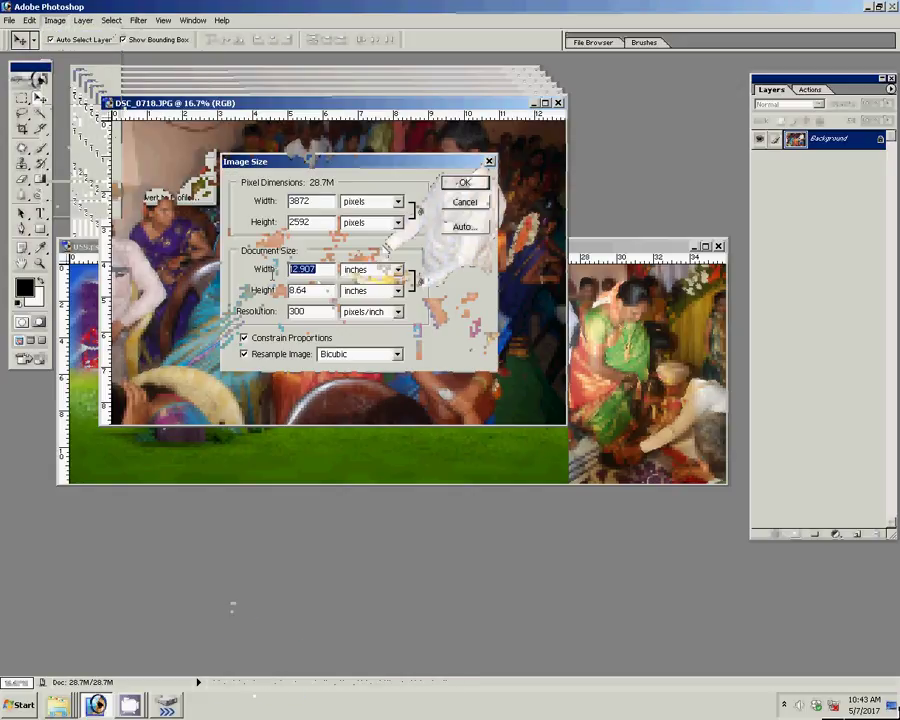
type("8")
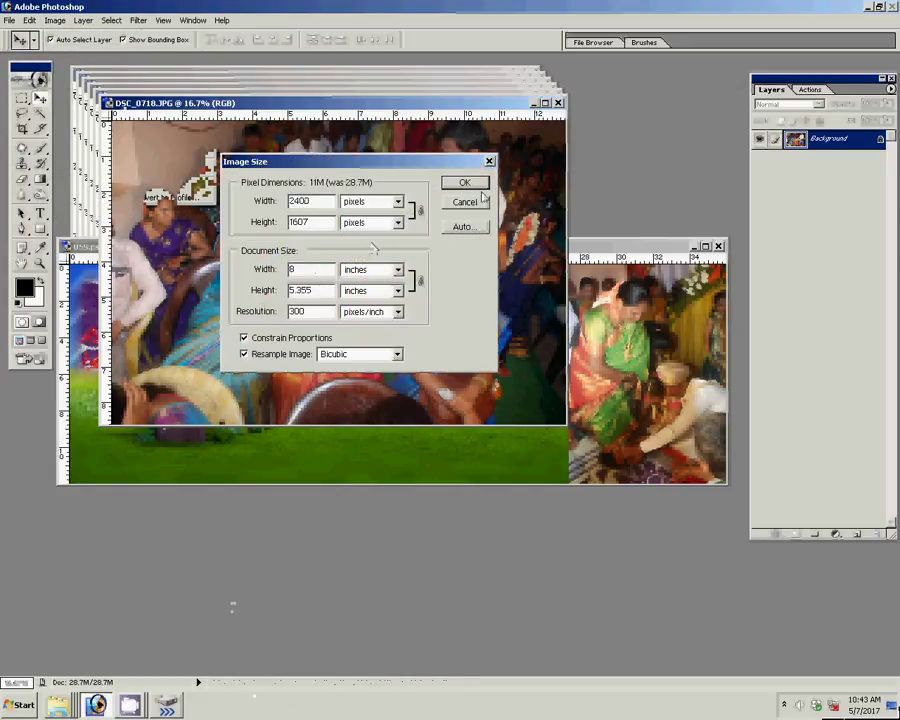
left_click(464, 182)
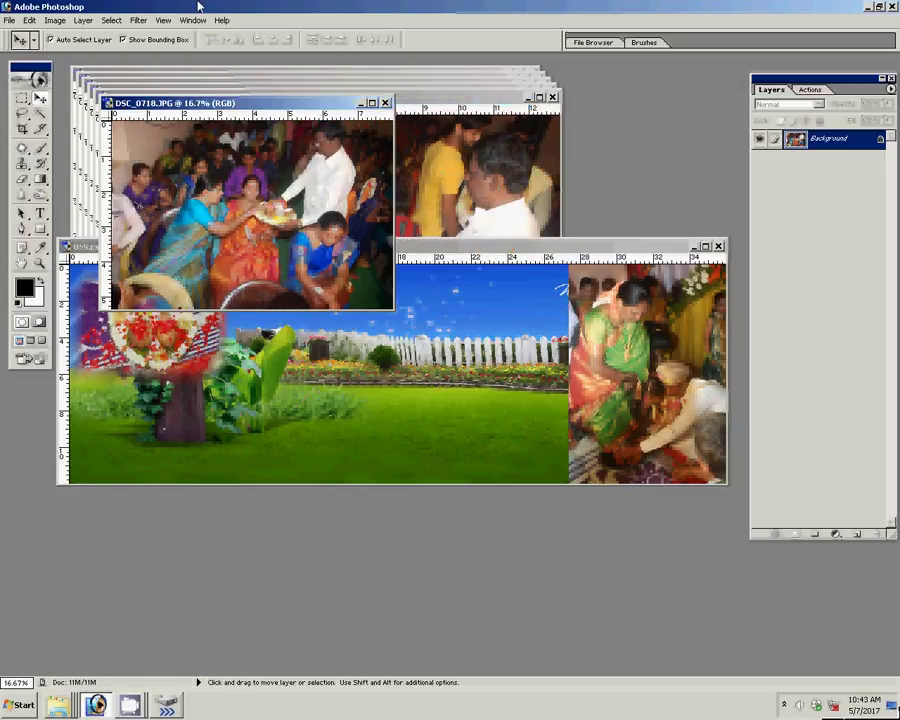
Cut the entire DSC_0718 image to the clipboard and close it without saving.
left_click(111, 20)
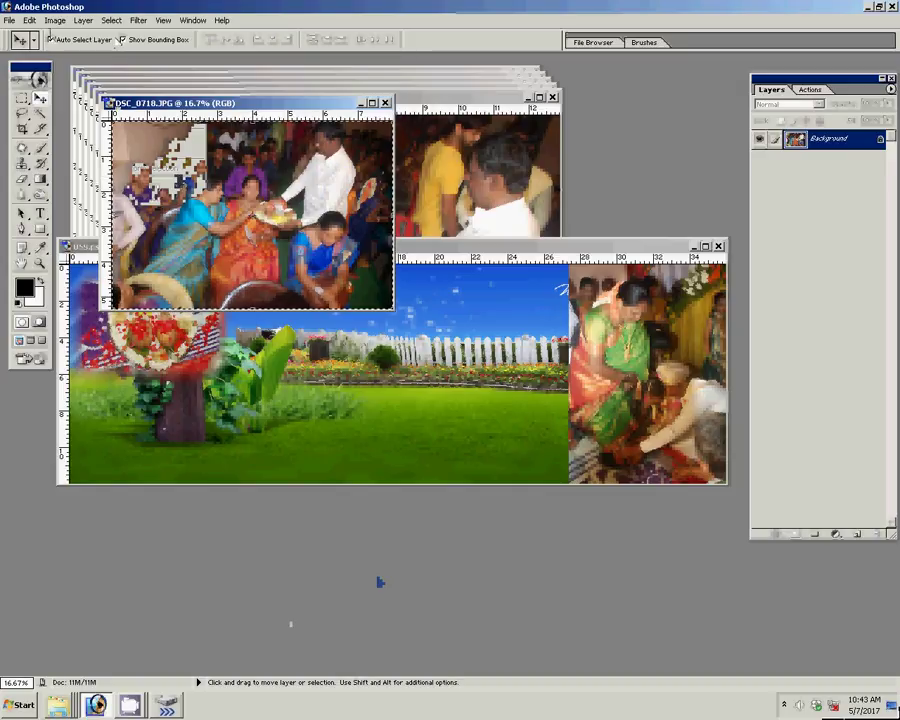
left_click(30, 20)
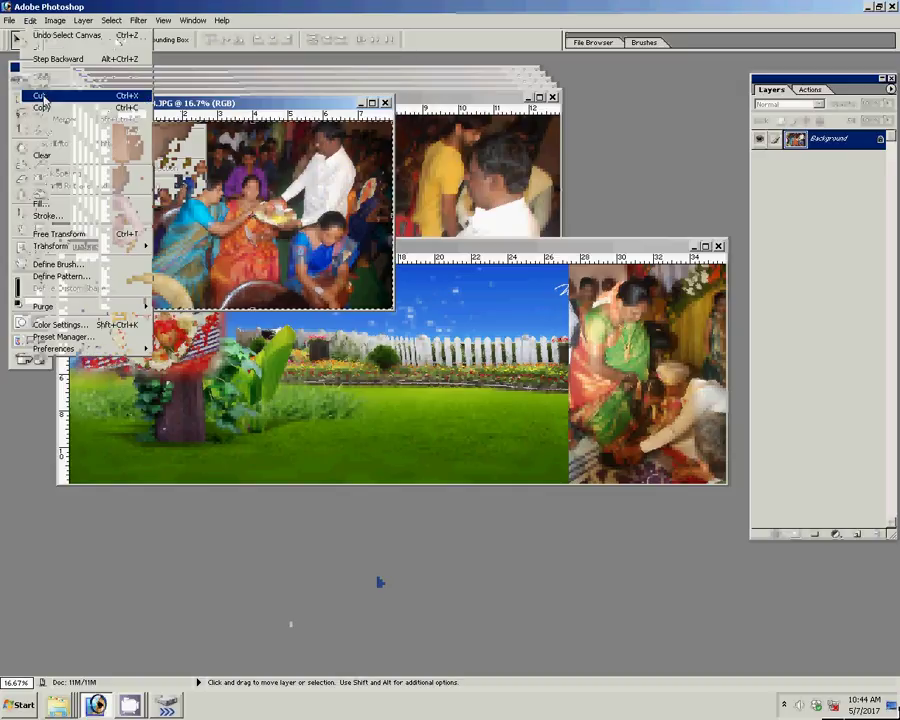
left_click(38, 95)
key("ctrl+w")
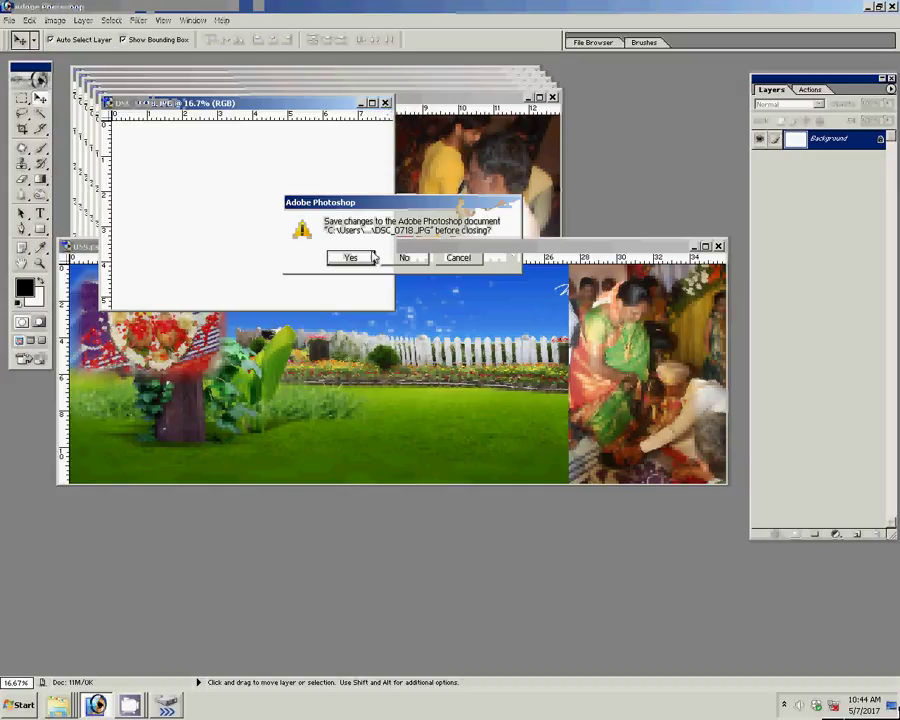
left_click(404, 258)
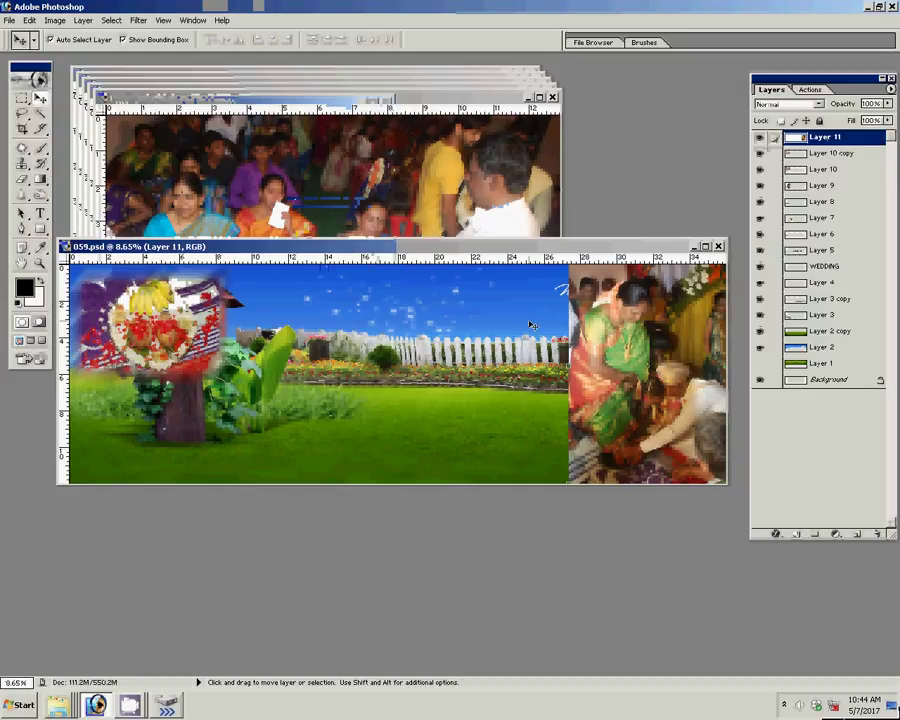
Paste the photo into 059.psd as Layer 12, raise it to the top, and place it beside the right-hand photo.
left_click(30, 20)
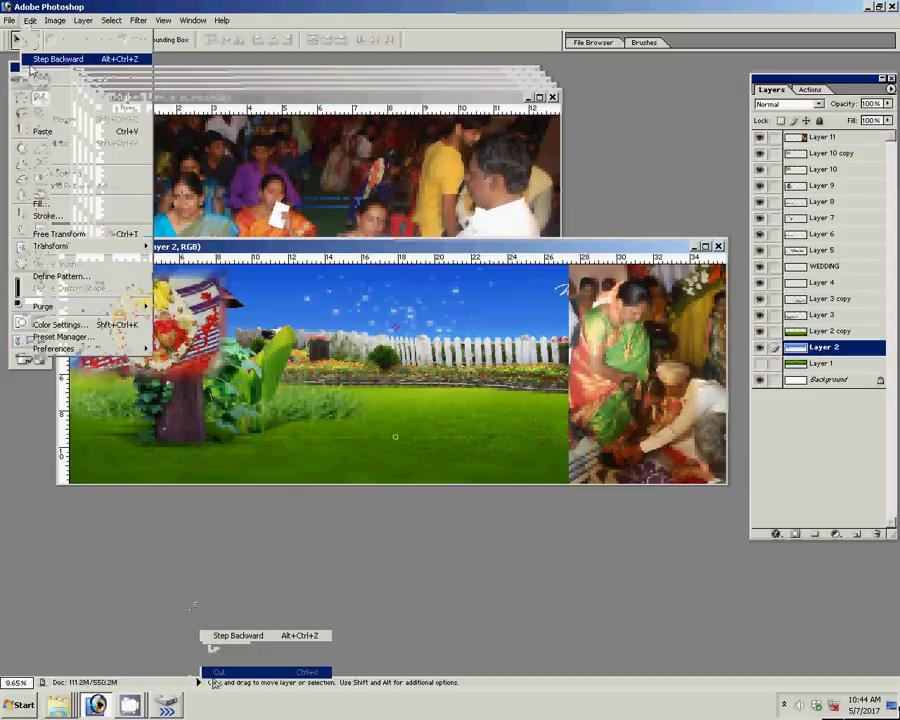
left_click(42, 133)
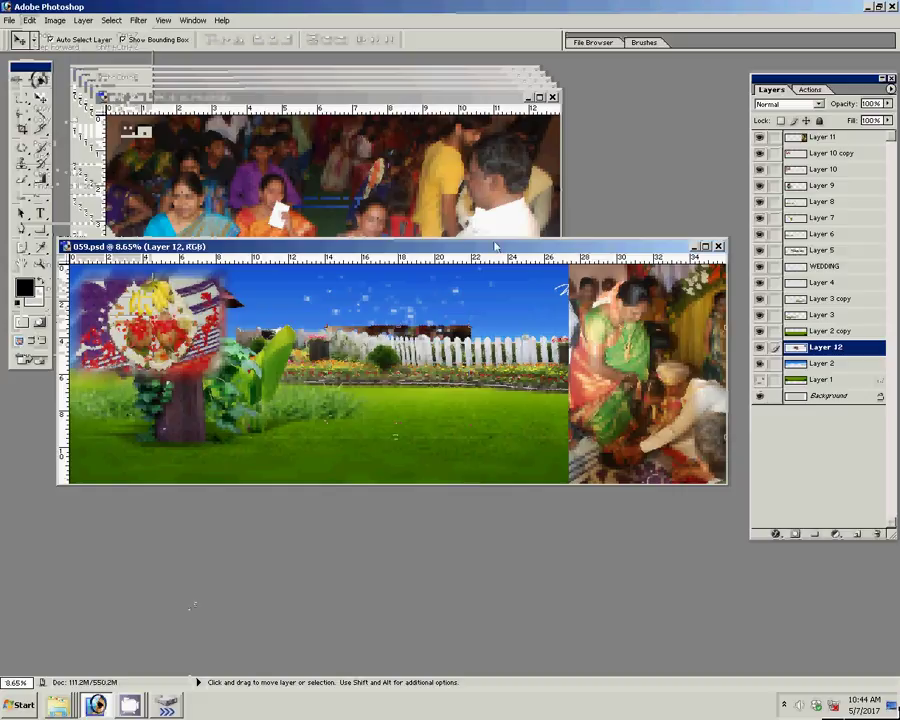
key("ctrl+bracketright")
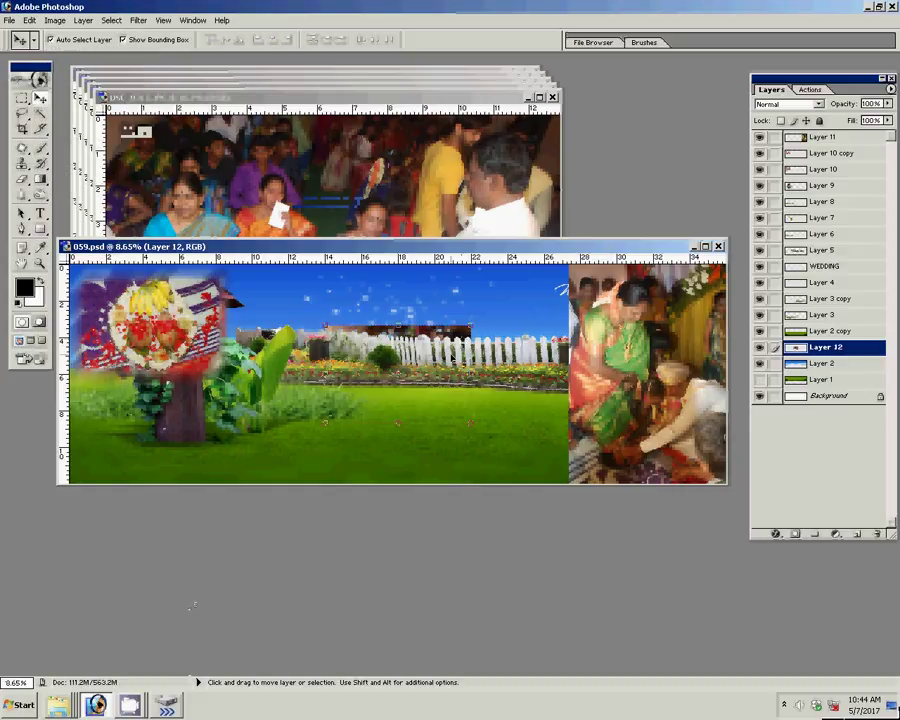
key("ctrl+bracketright")
key("ctrl+bracketright")
key("ctrl+bracketright")
key("ctrl+bracketright")
key("ctrl+bracketright")
key("ctrl+bracketright")
key("ctrl+bracketright")
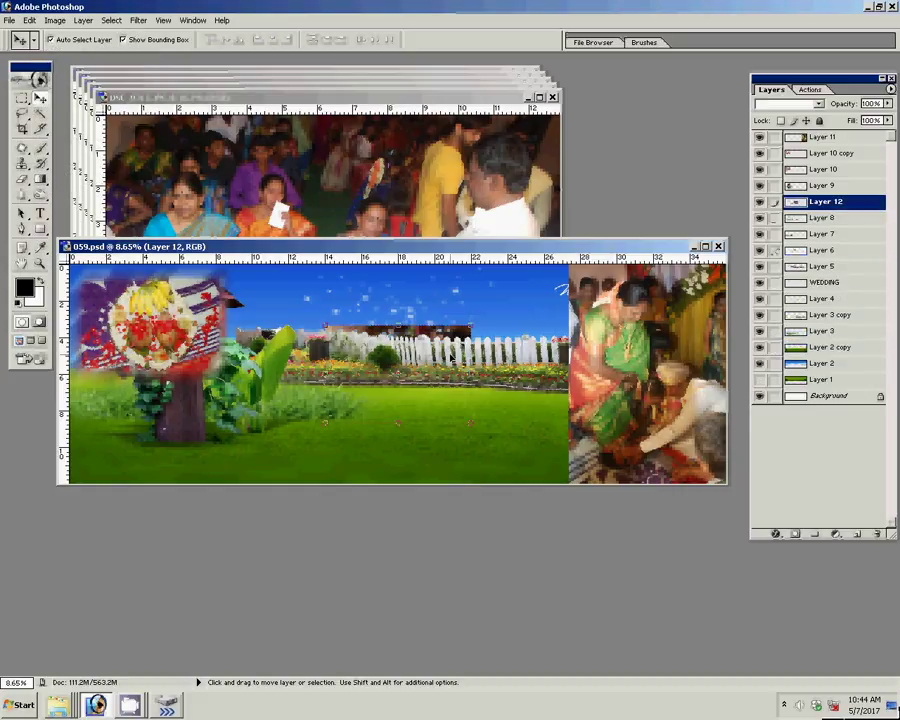
key("ctrl+bracketright")
key("ctrl+bracketright")
key("ctrl+bracketright")
key("ctrl+bracketright")
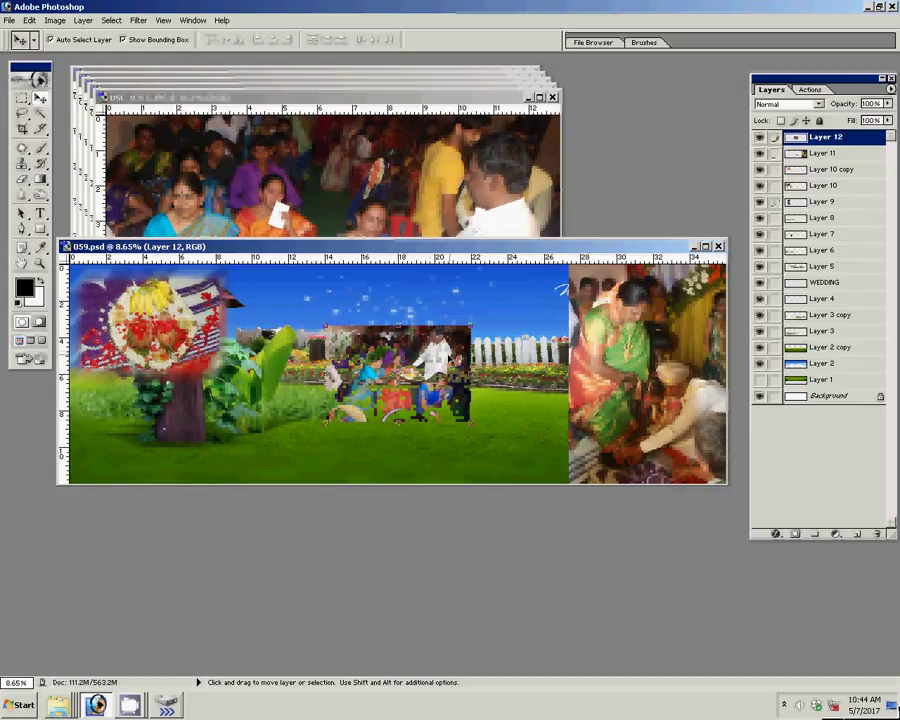
left_click_drag(455, 334, 516, 304)
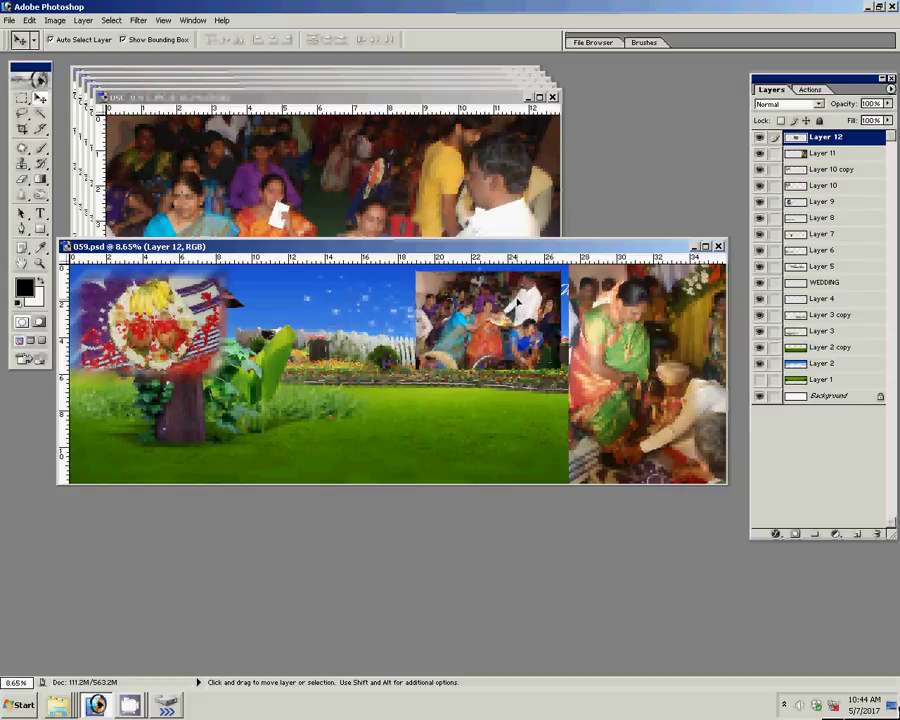
key("ctrl+Tab")
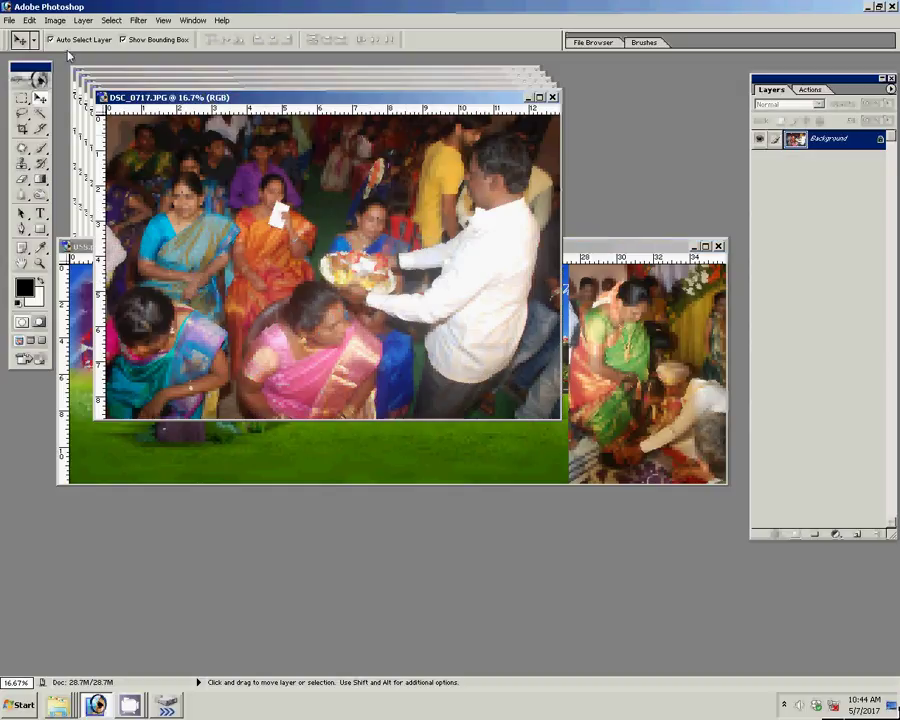
Resize DSC_0717 to 8 inches wide and drag it into 059.psd as Layer 13.
key("ctrl+alt+i")
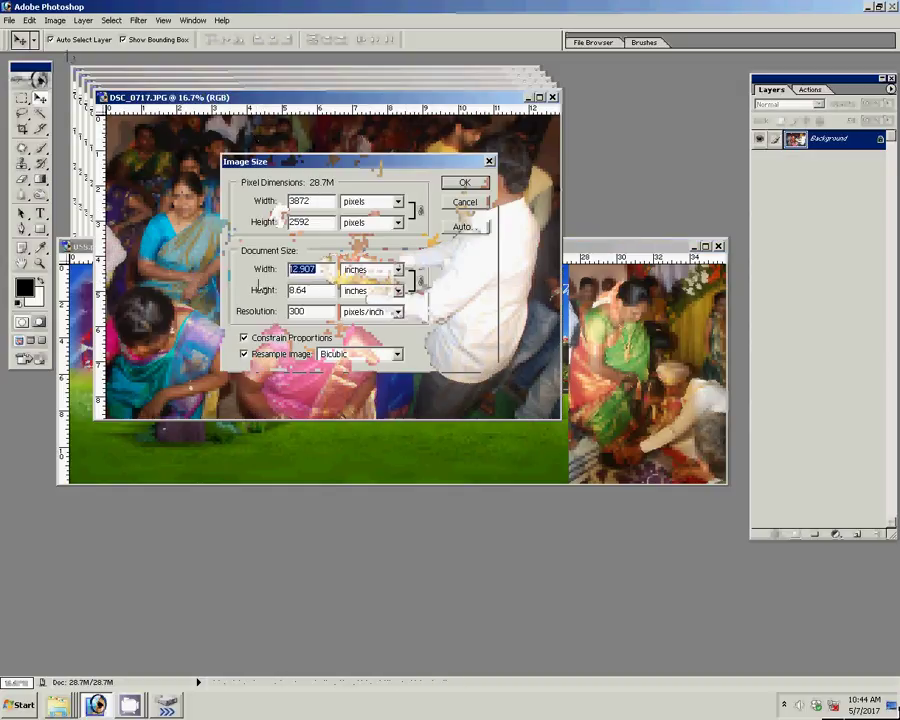
type("8")
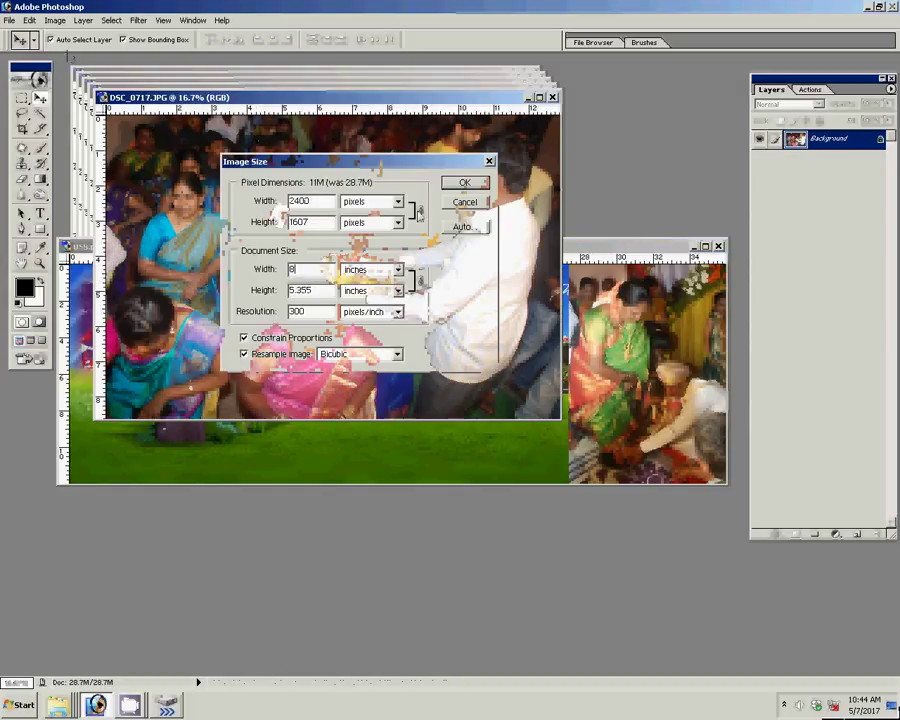
left_click(463, 186)
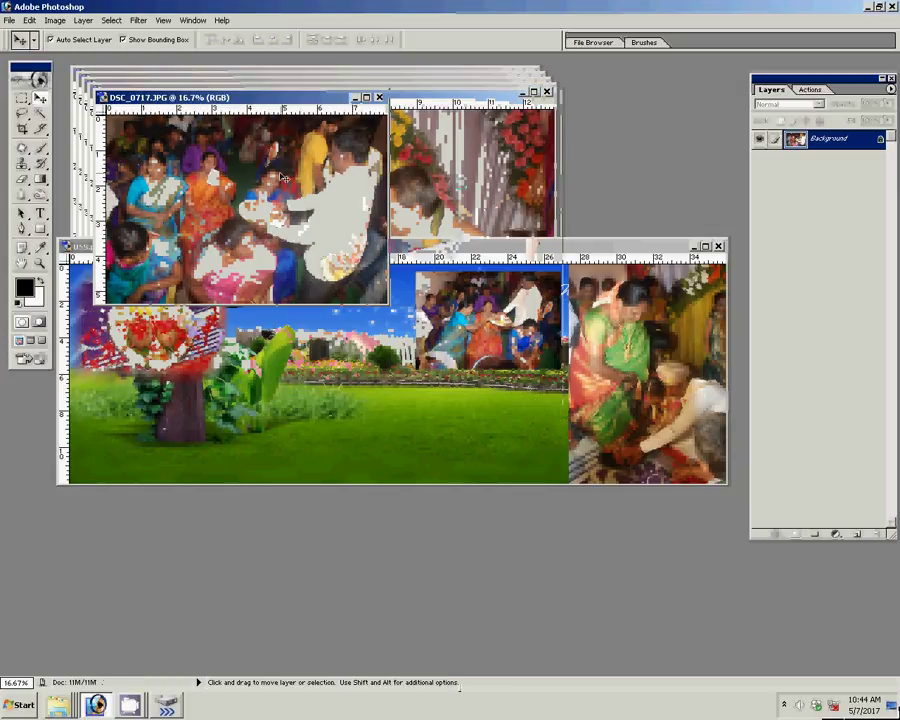
left_click_drag(284, 178, 498, 397)
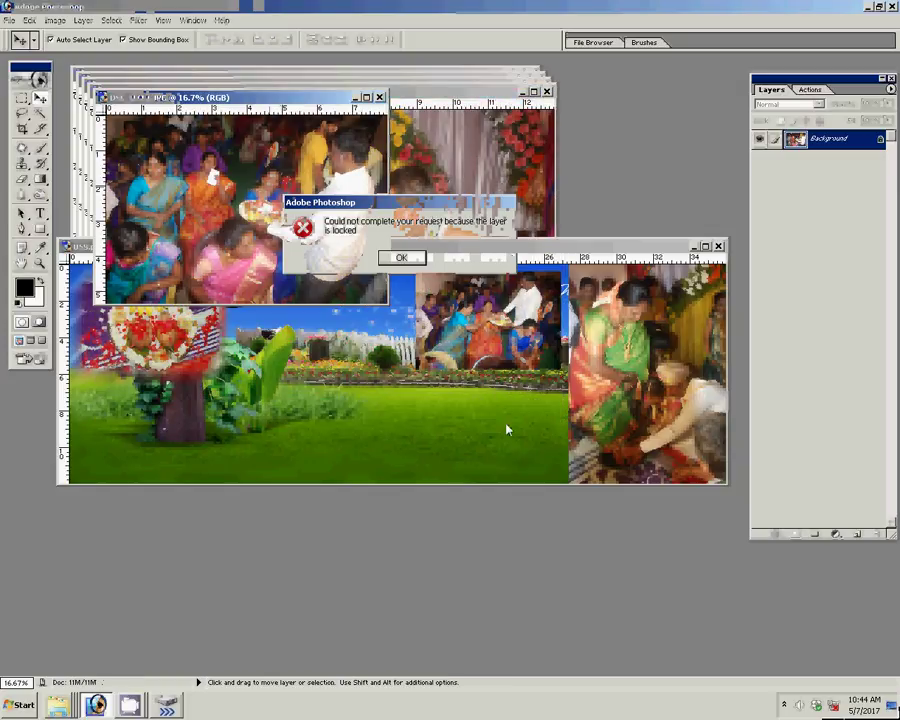
left_click(401, 257)
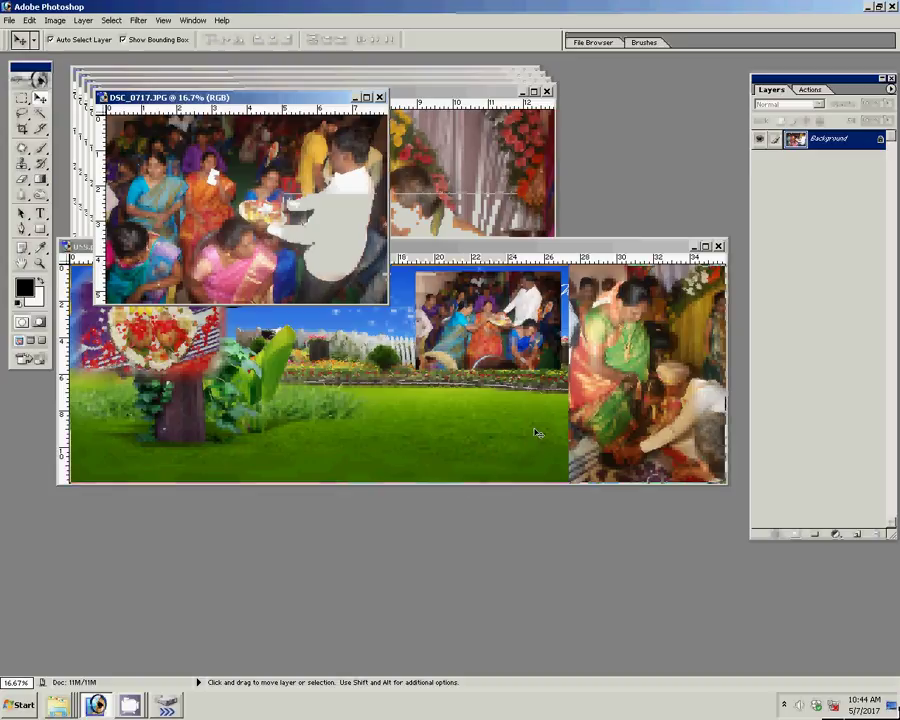
left_click_drag(537, 433, 505, 404)
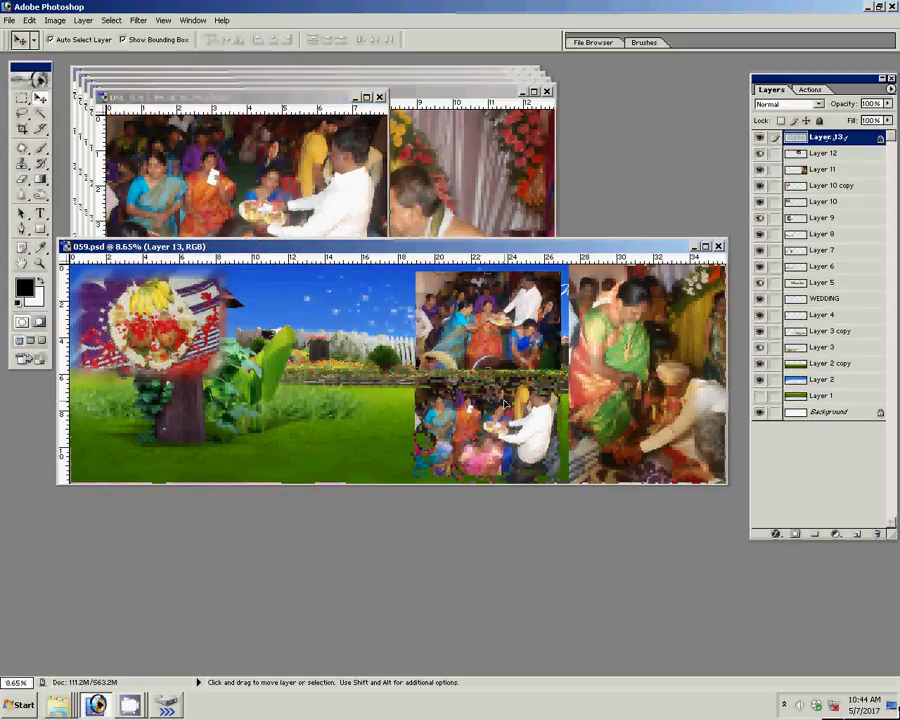
Close DSC_0717 without saving and bring DSC_0716 forward.
left_click(367, 117)
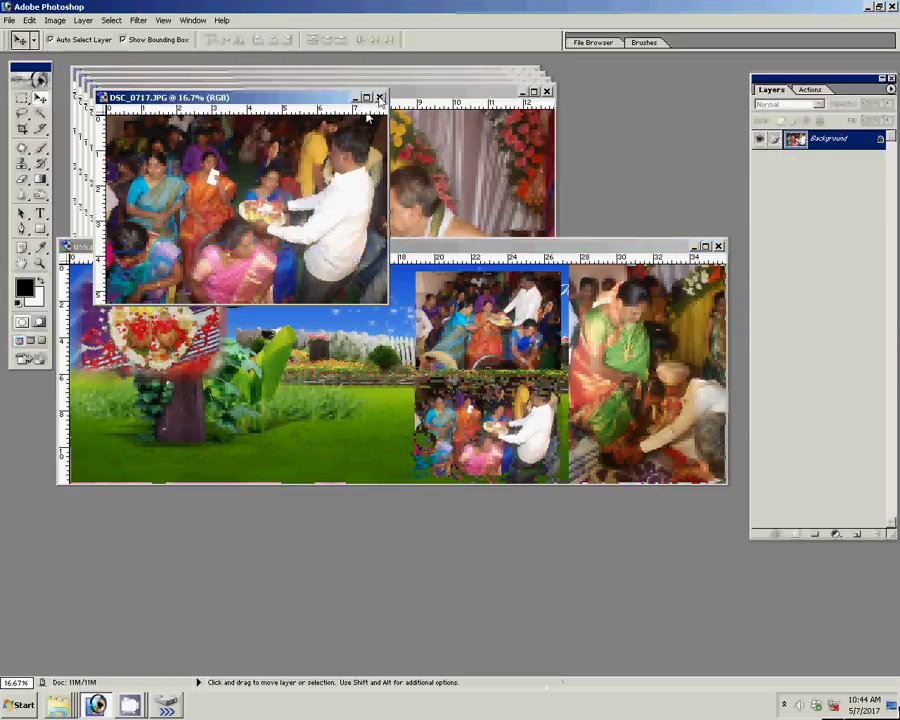
left_click(379, 97)
left_click(402, 257)
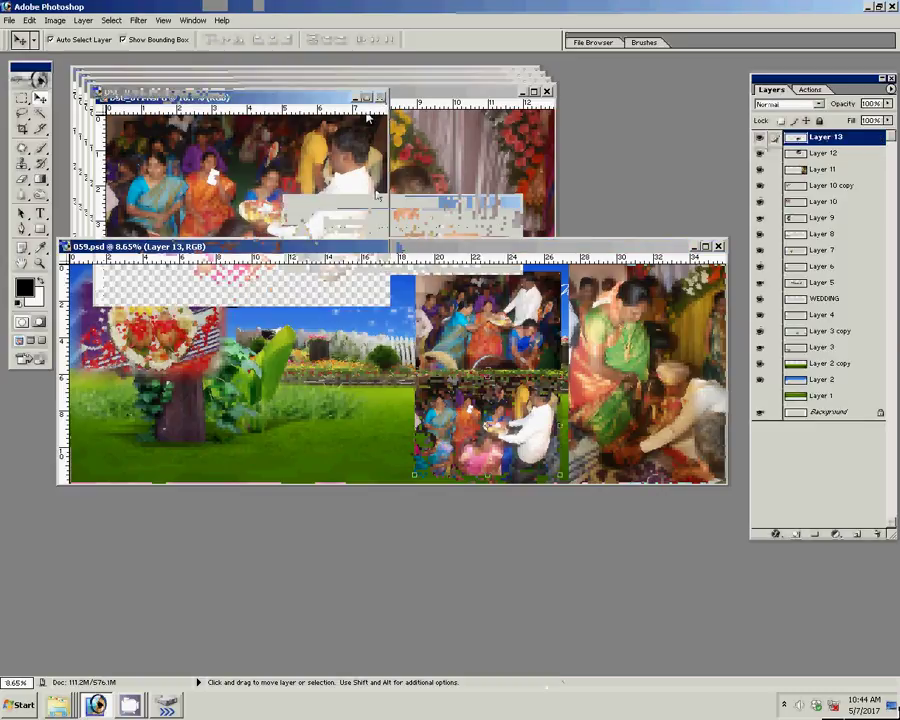
left_click(372, 190)
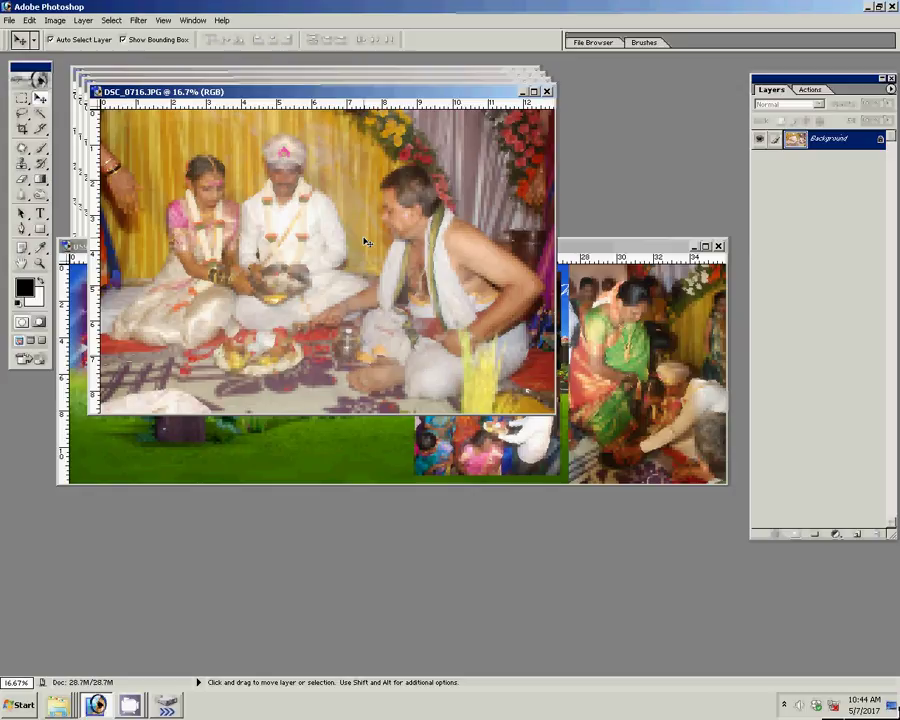
Resize DSC_0716 to 8 inches wide.
key("ctrl+alt+i")
key("Tab")
key("Tab")
type("8")
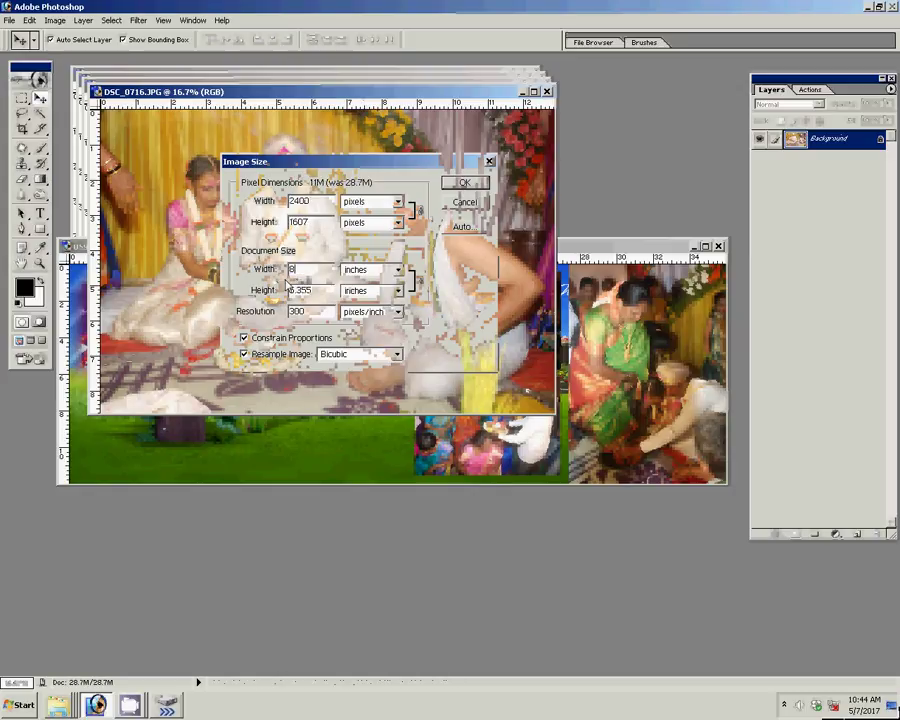
left_click(464, 183)
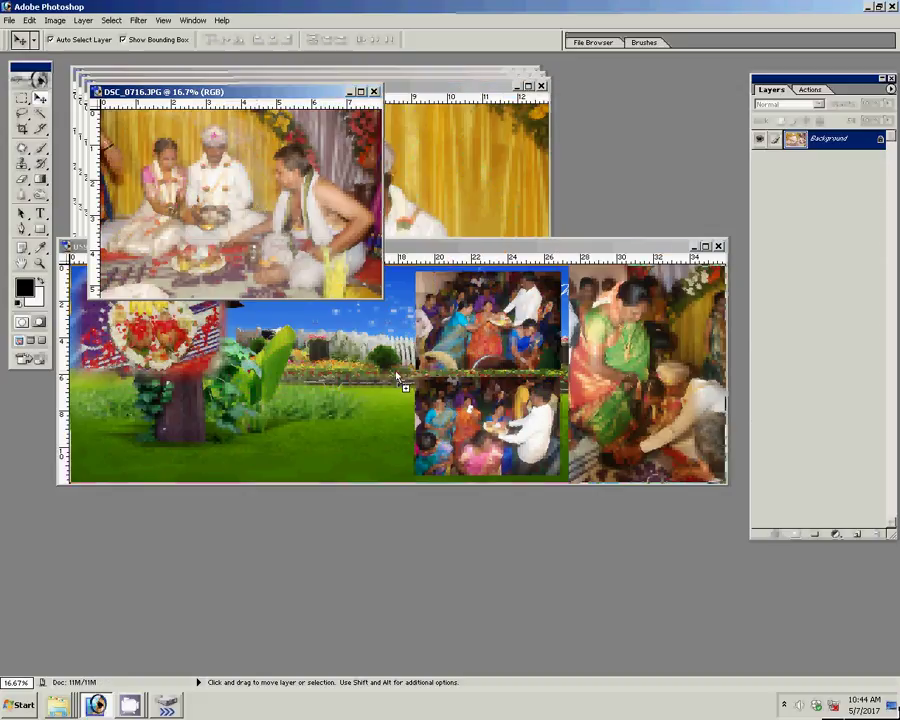
Drag DSC_0716 into the spread's upper centre slot as Layer 14, then close its source.
mouse_move(256, 209)
left_mouse_down()
mouse_move(401, 367)
mouse_move(343, 316)
mouse_move(303, 297)
left_mouse_up()
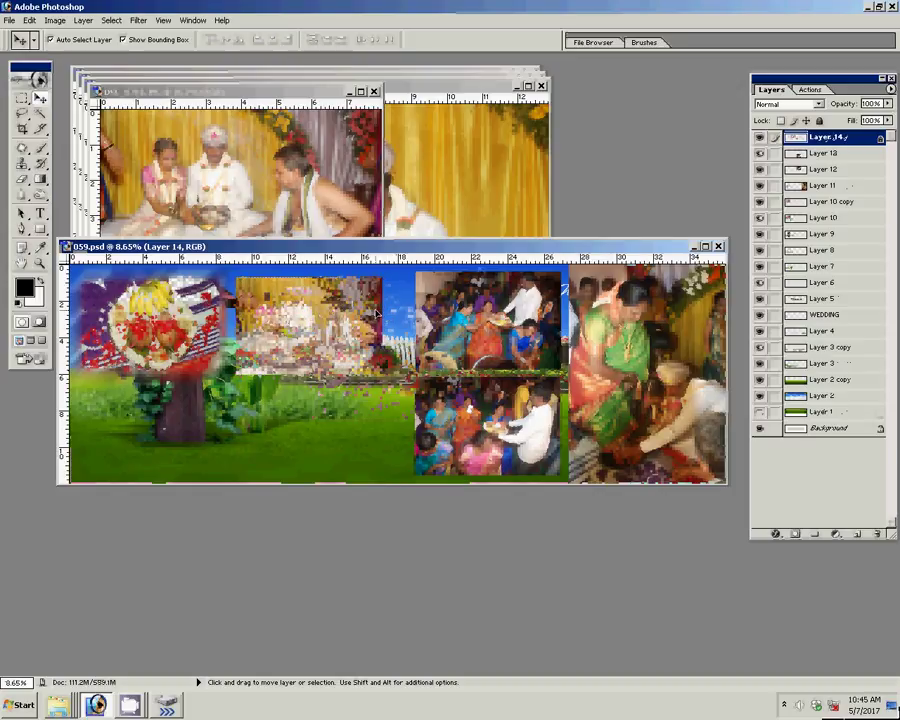
left_click_drag(370, 312, 376, 312)
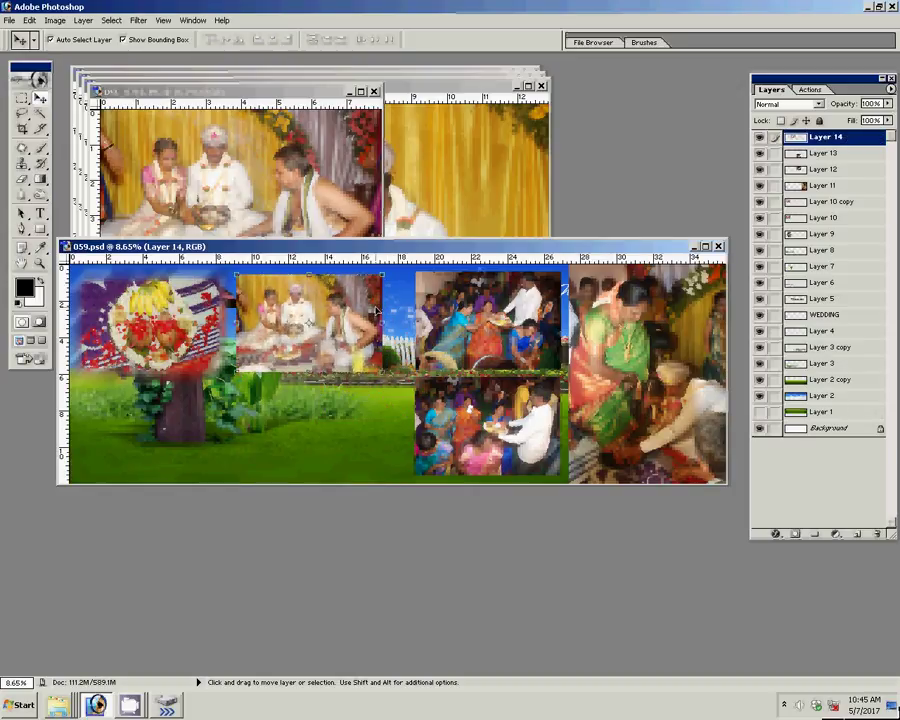
left_click(320, 152)
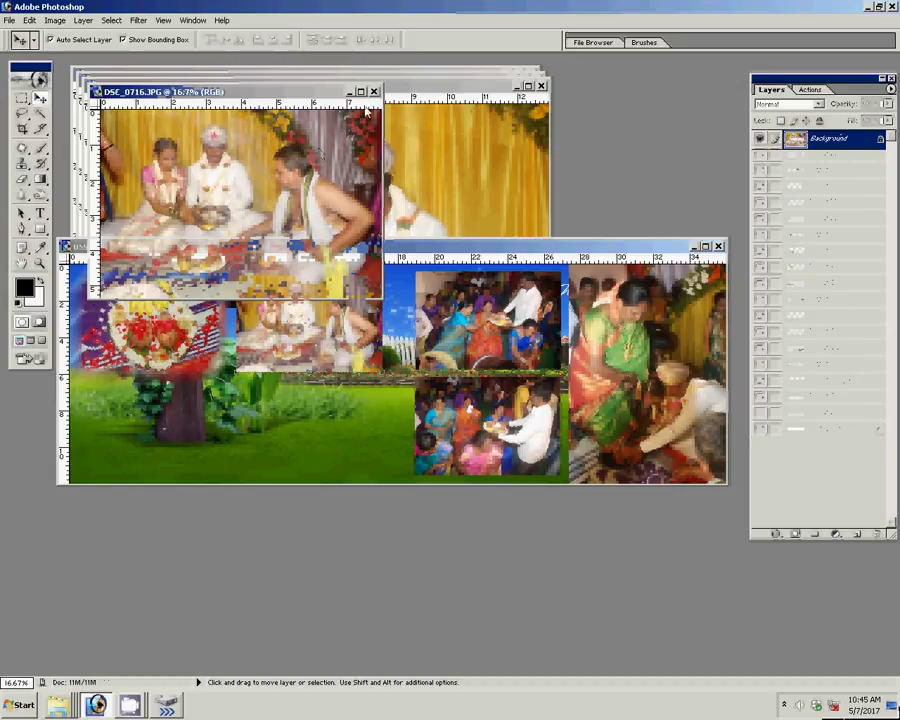
key("ctrl+w")
Discard DSC_0716's changes and resize DSC_0715 to 8 inches wide.
left_click(404, 257)
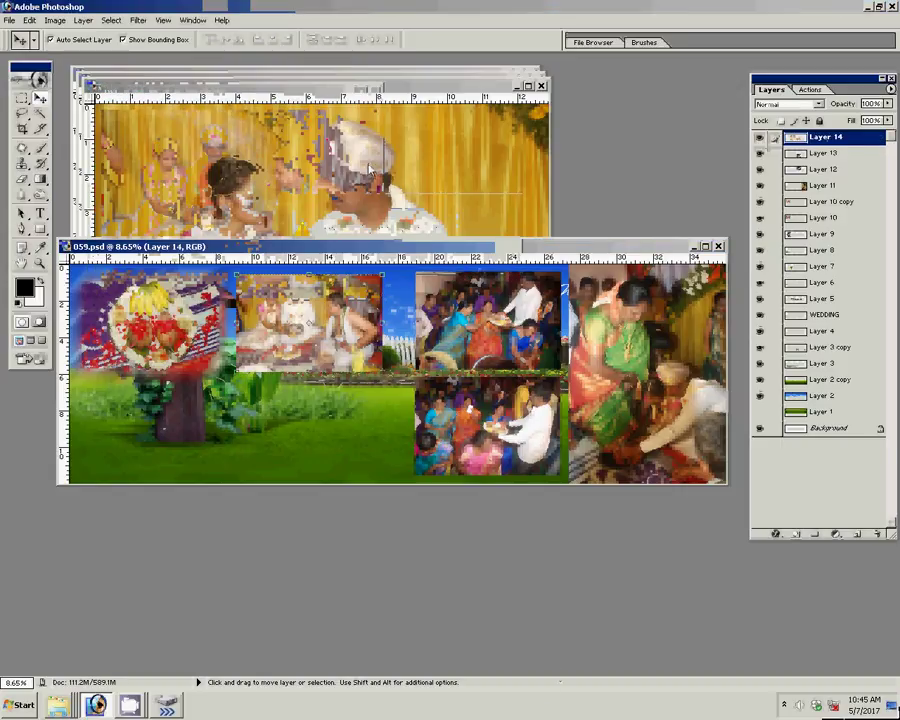
left_click(366, 172)
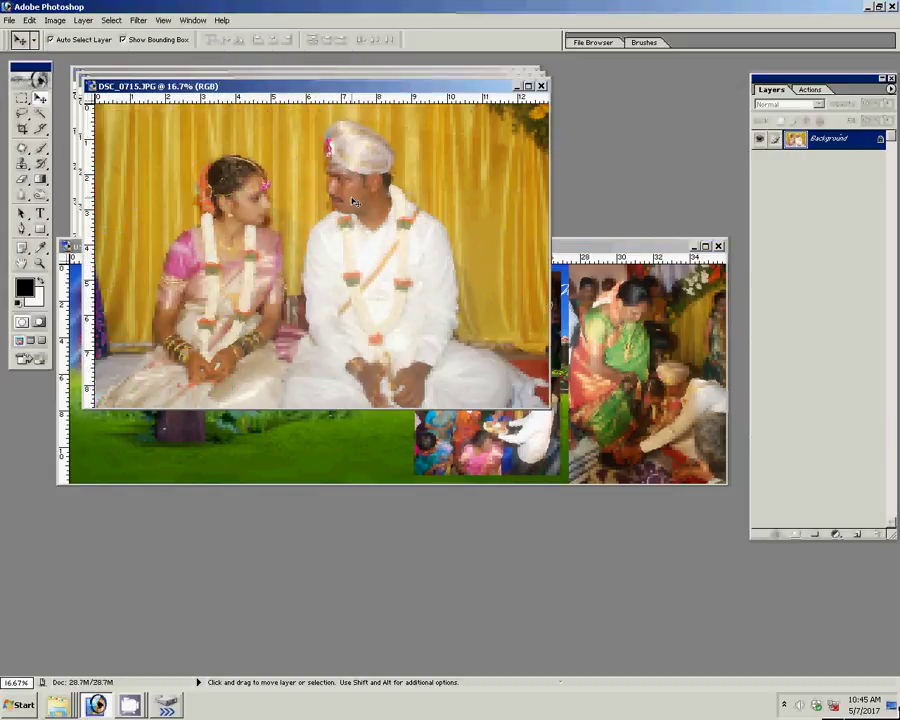
key("ctrl+alt+i")
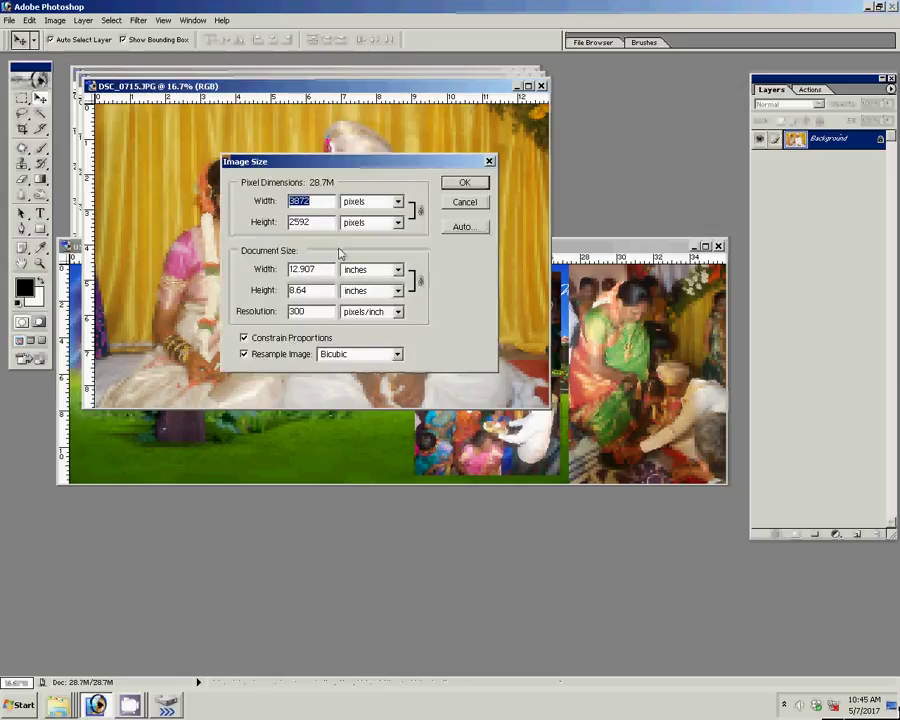
left_click(322, 270)
double_click(322, 270)
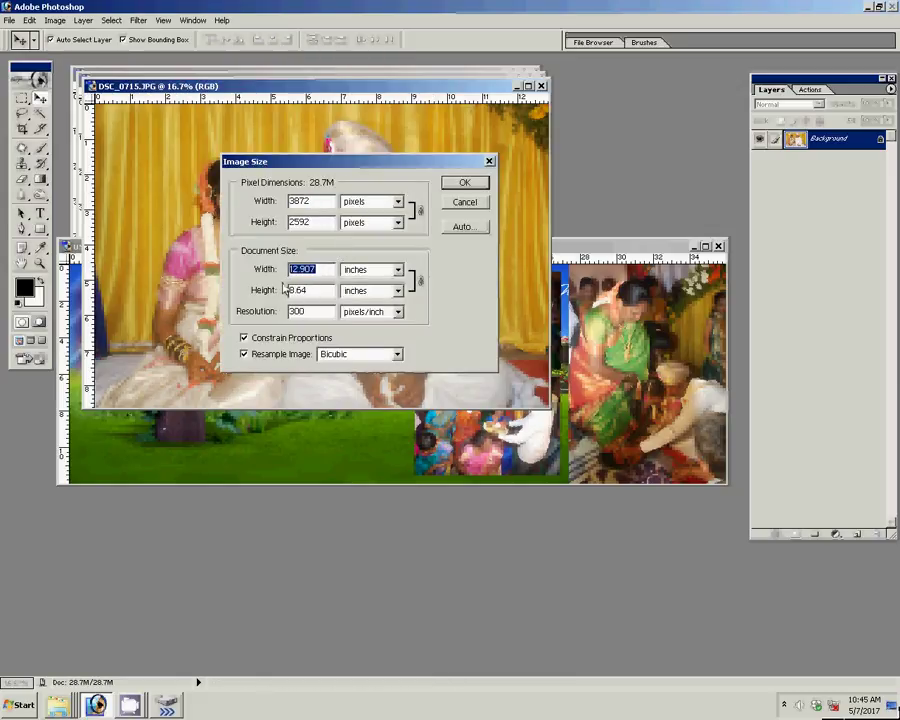
type("8")
left_click(464, 183)
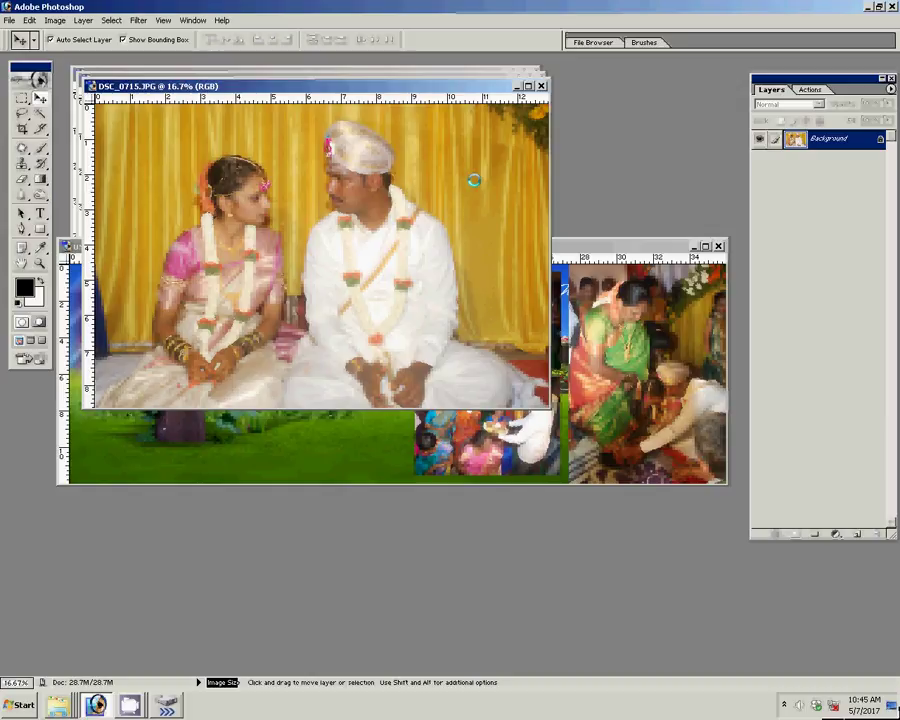
Place DSC_0715 below the ceremony photo as Layer 15 and start closing its source.
left_click_drag(371, 327, 386, 360)
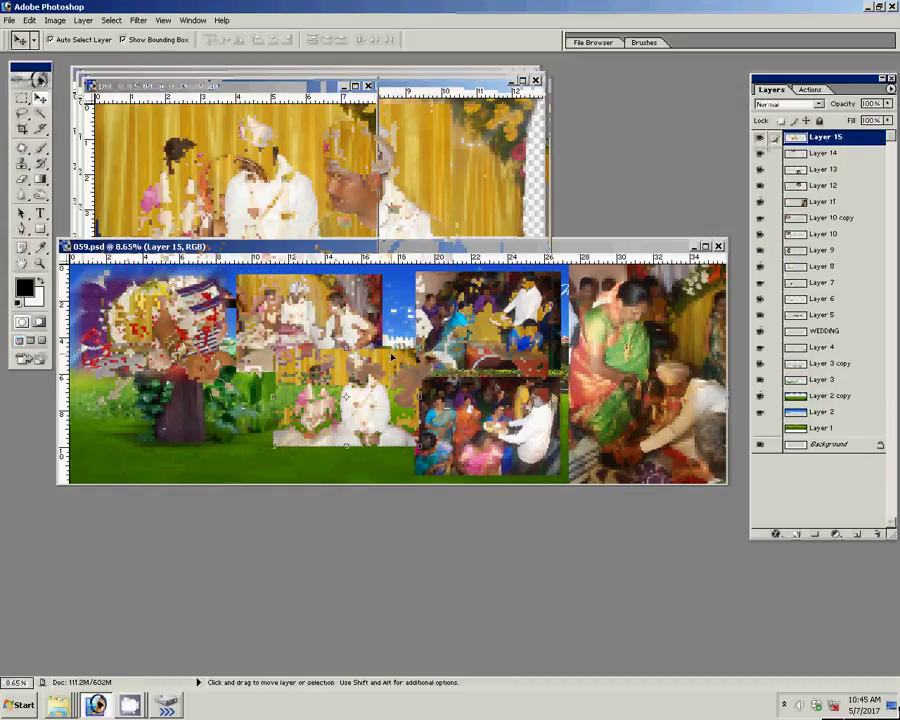
left_click_drag(386, 360, 353, 387)
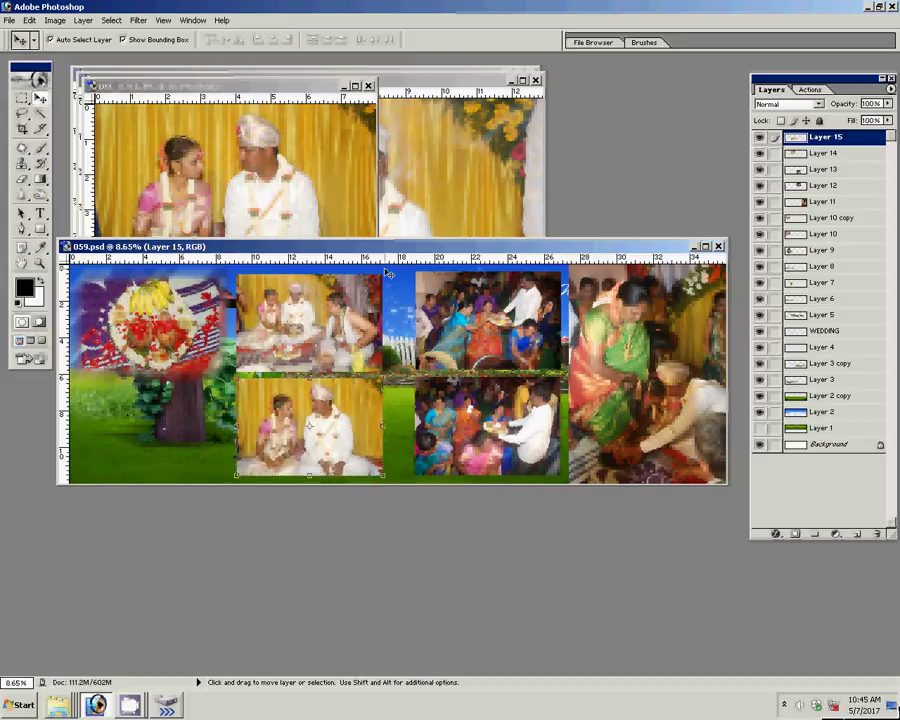
key("ctrl+Tab")
key("ctrl+w")
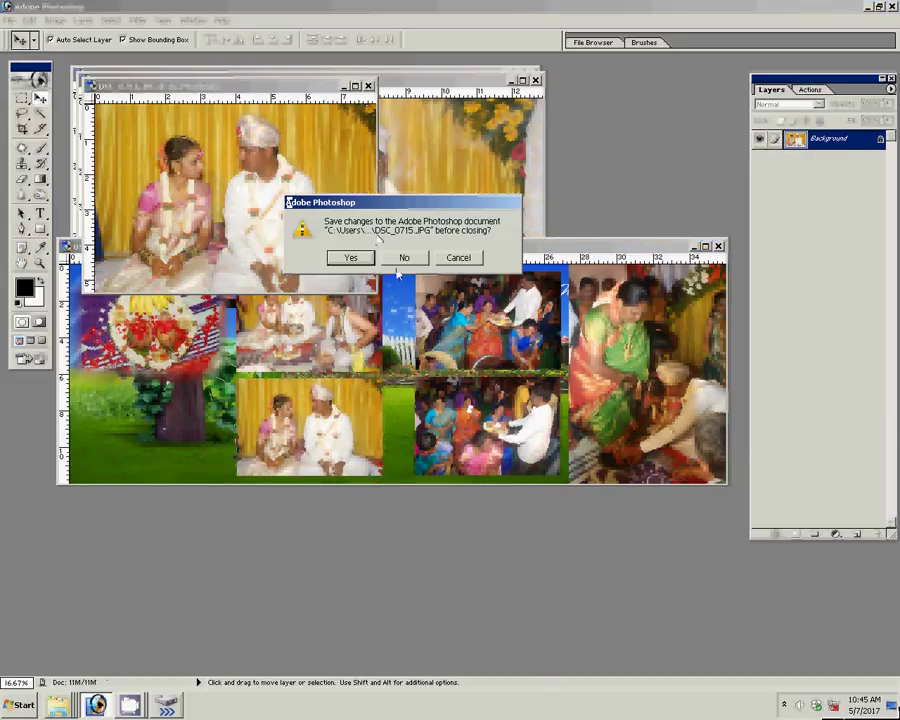
Discard DSC_0715, resize DSC_0714 to 8 inches, and drop it in the lower-left slot as Layer 16.
left_click(402, 257)
left_click(224, 110)
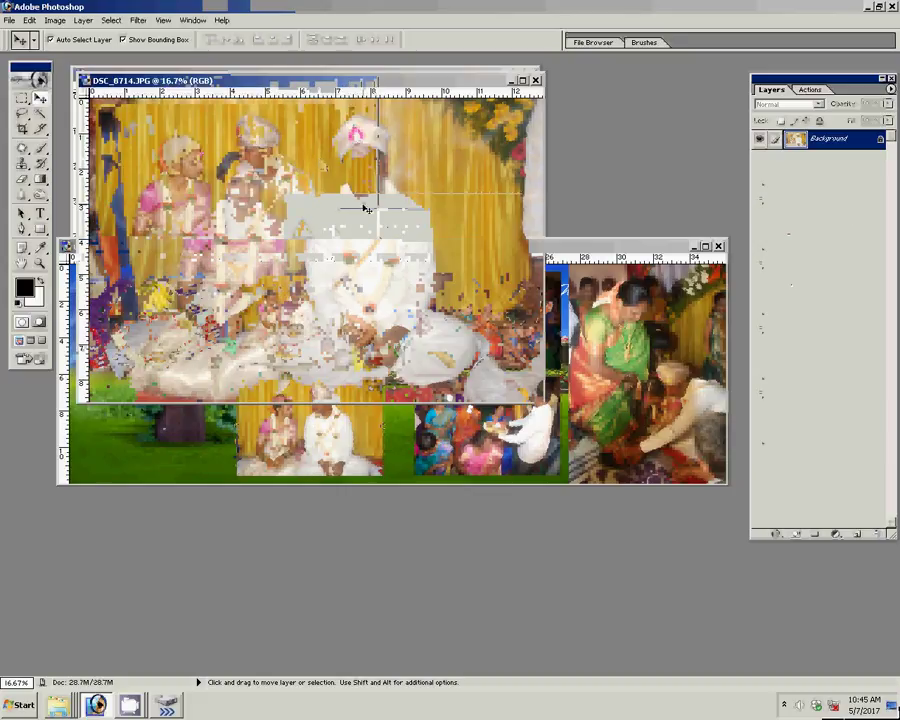
key("ctrl+alt+i")
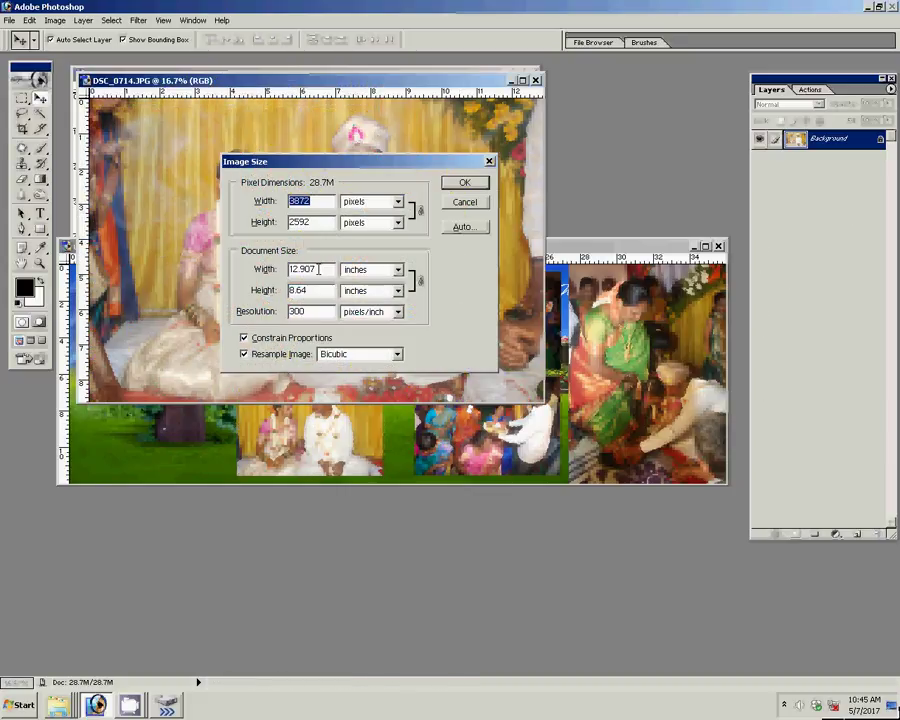
double_click(320, 269)
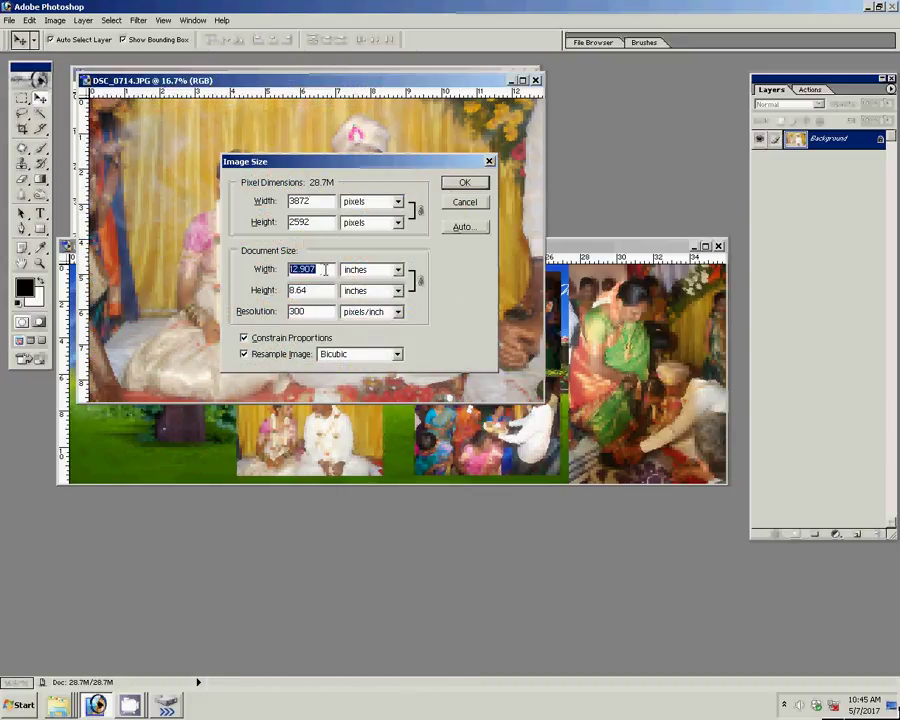
type("8")
left_click(460, 183)
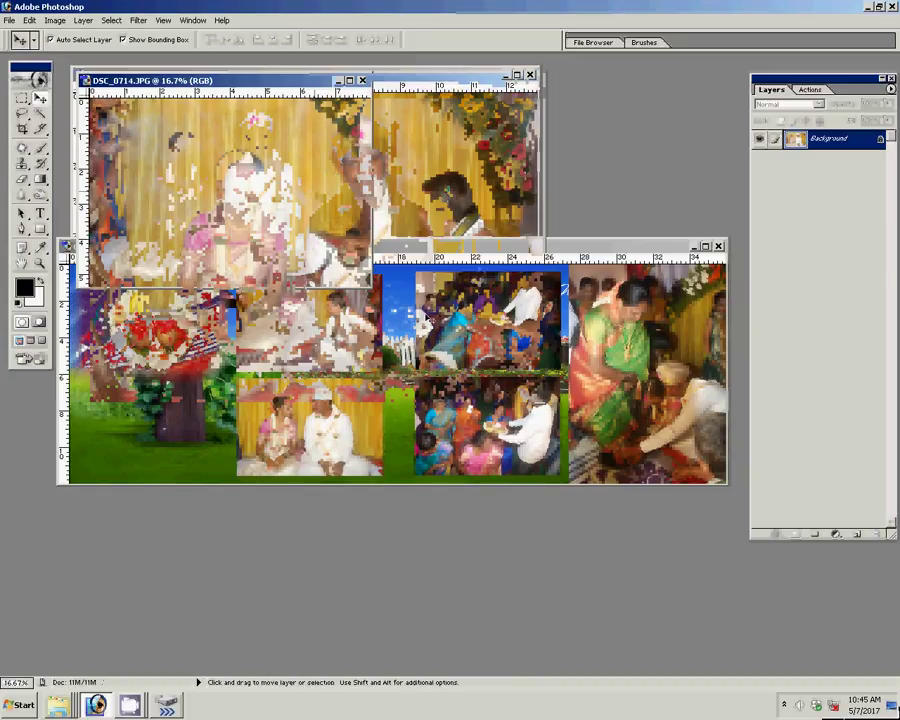
mouse_move(425, 315)
left_mouse_down()
mouse_move(428, 291)
mouse_move(206, 378)
mouse_move(198, 403)
left_mouse_up()
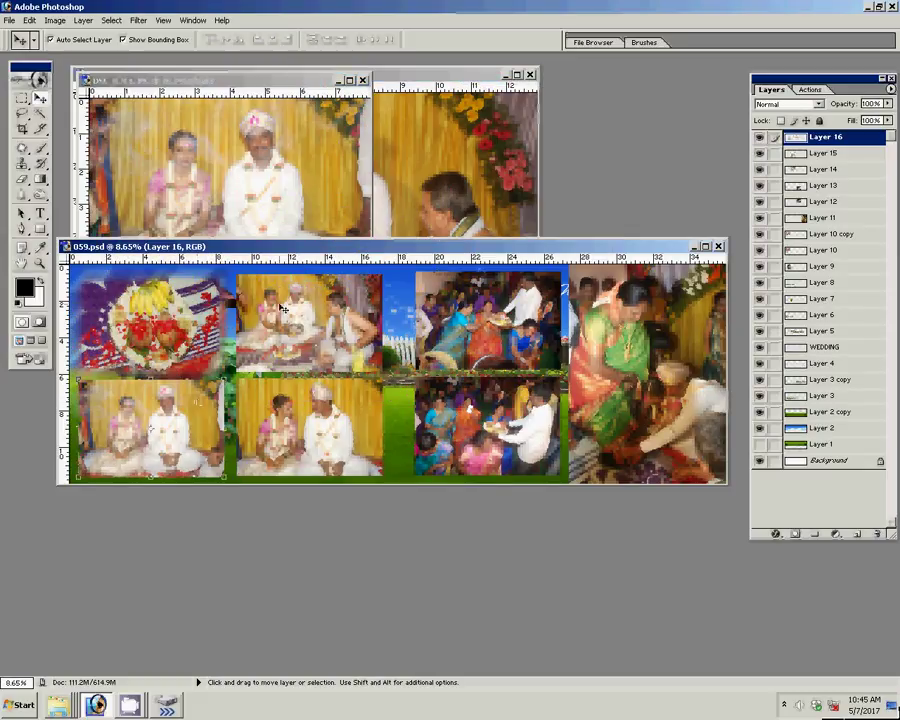
left_click(366, 80)
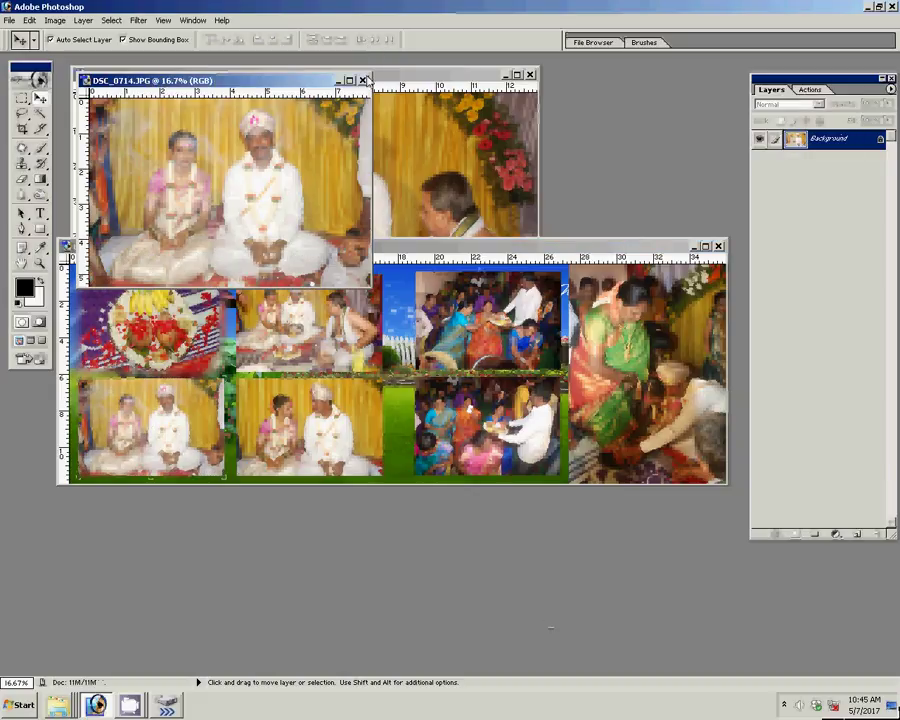
Close DSC_0714 without saving and resize DSC_0713 to 8 inches wide.
left_click(362, 80)
left_click(404, 257)
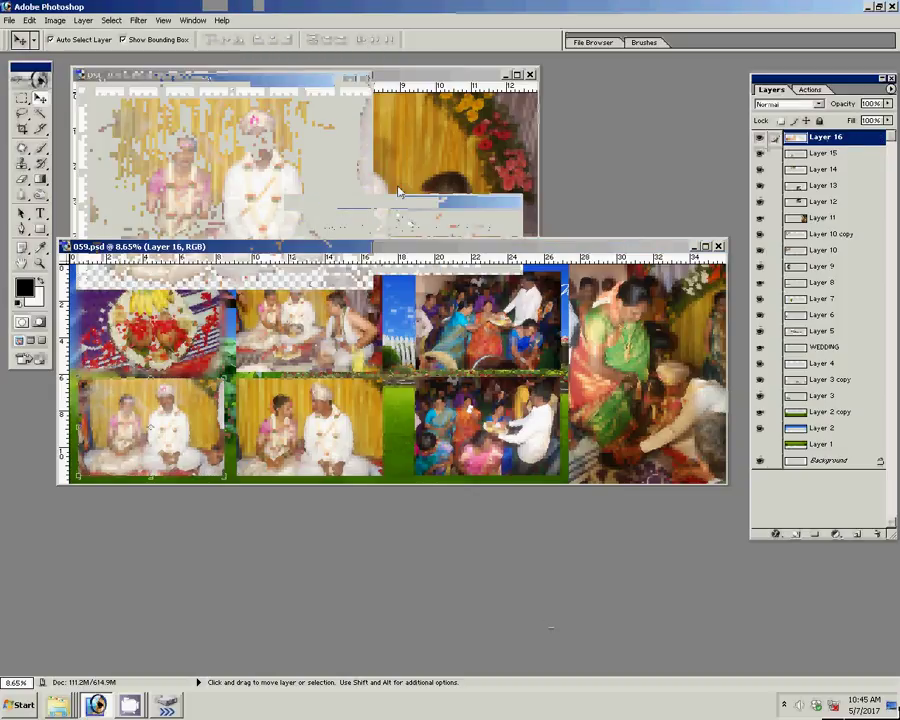
left_click(398, 192)
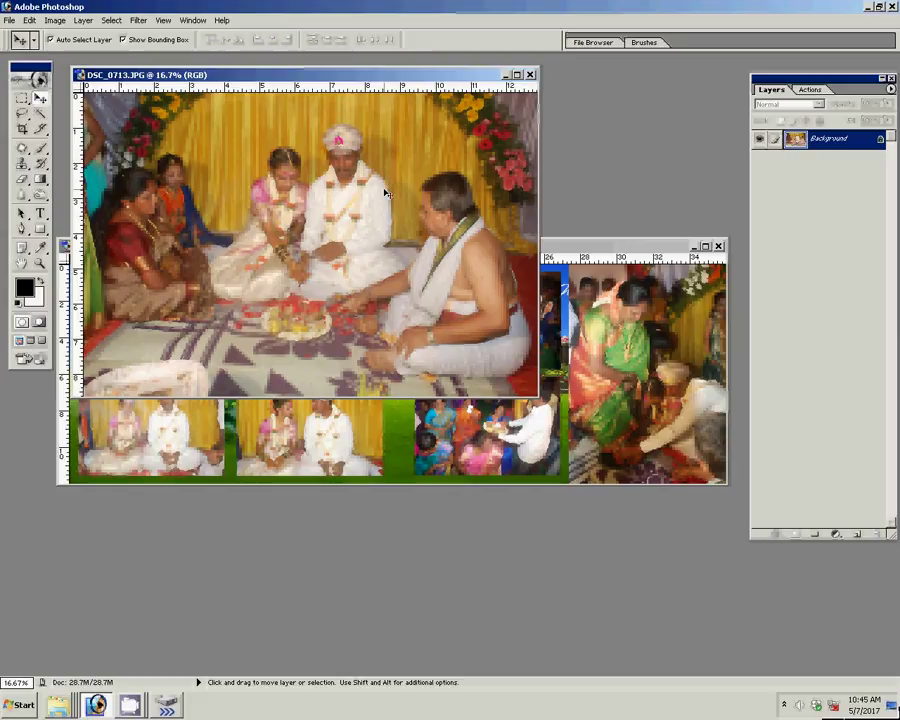
key("ctrl+alt+i")
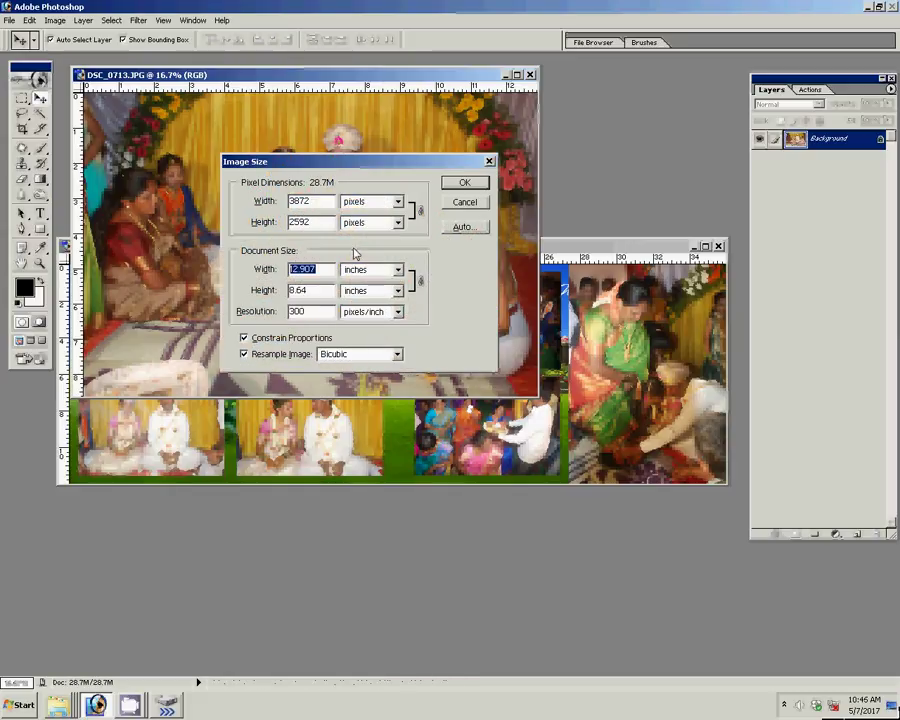
type("8")
left_click(462, 183)
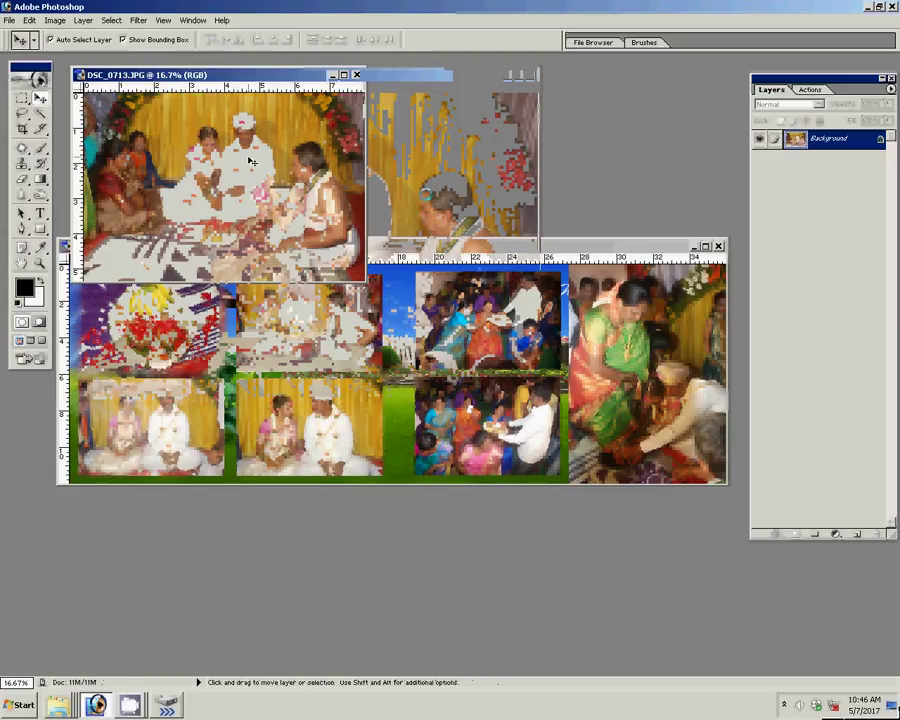
Fit DSC_0713 into the lower-middle cell as Layer 17 and close its source photo.
mouse_move(322, 406)
left_mouse_down()
mouse_move(337, 427)
mouse_move(345, 413)
left_mouse_up()
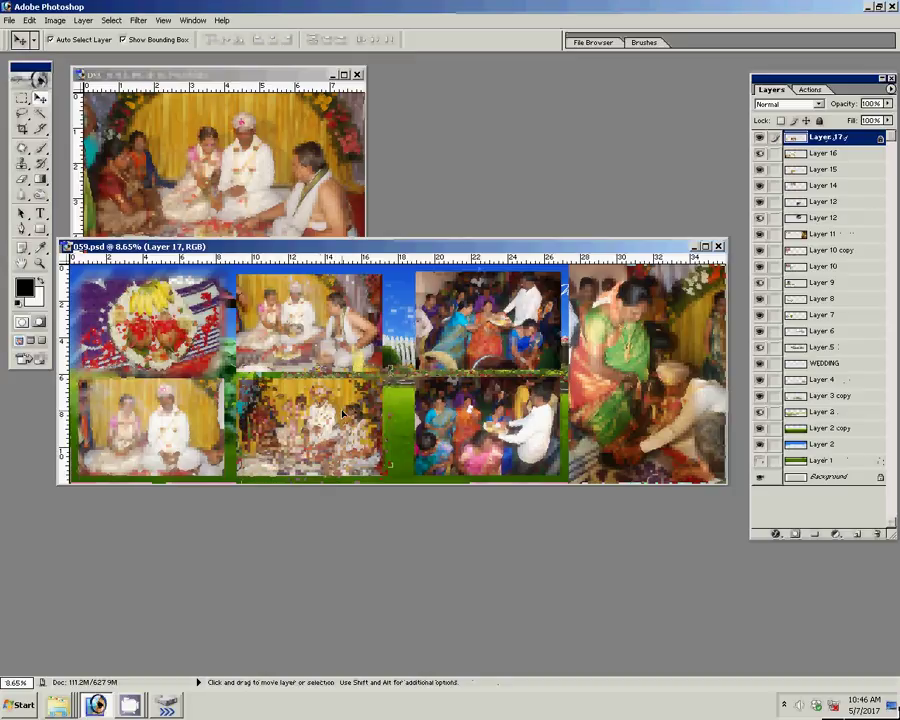
left_click_drag(345, 413, 343, 415)
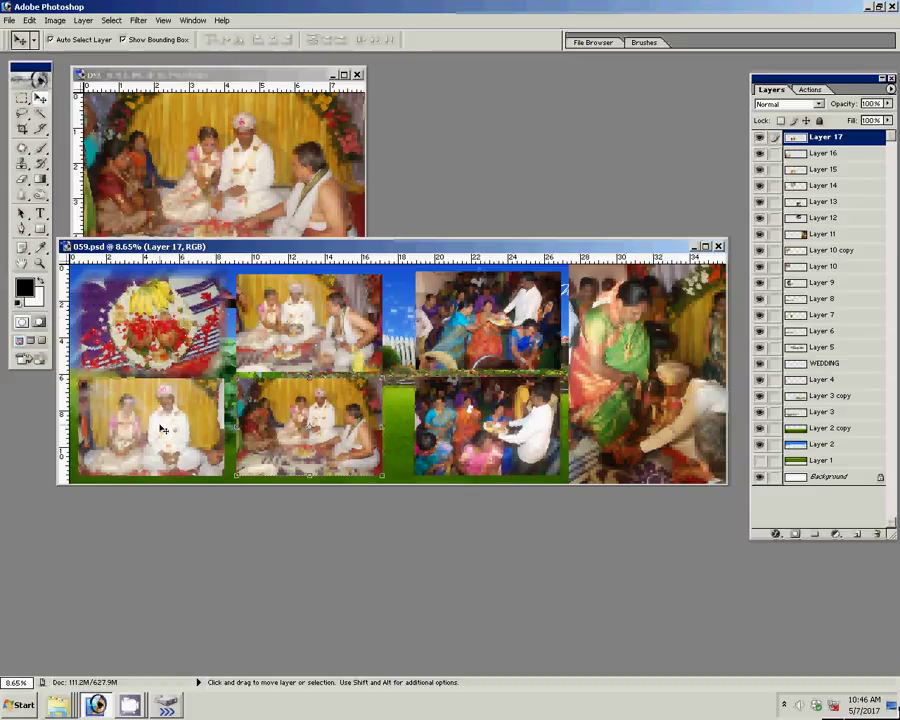
key("alt+bracketleft")
left_click(282, 155)
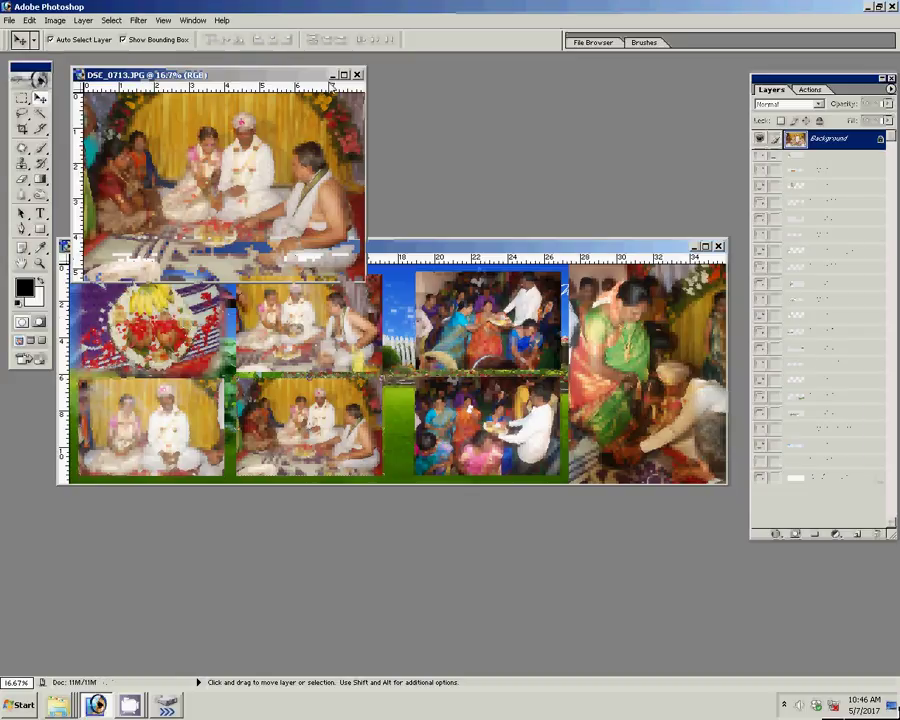
left_click(357, 75)
Discard the source photo's changes and give Layer 16 a 25 px Spectrum gradient stroke.
left_click(404, 257)
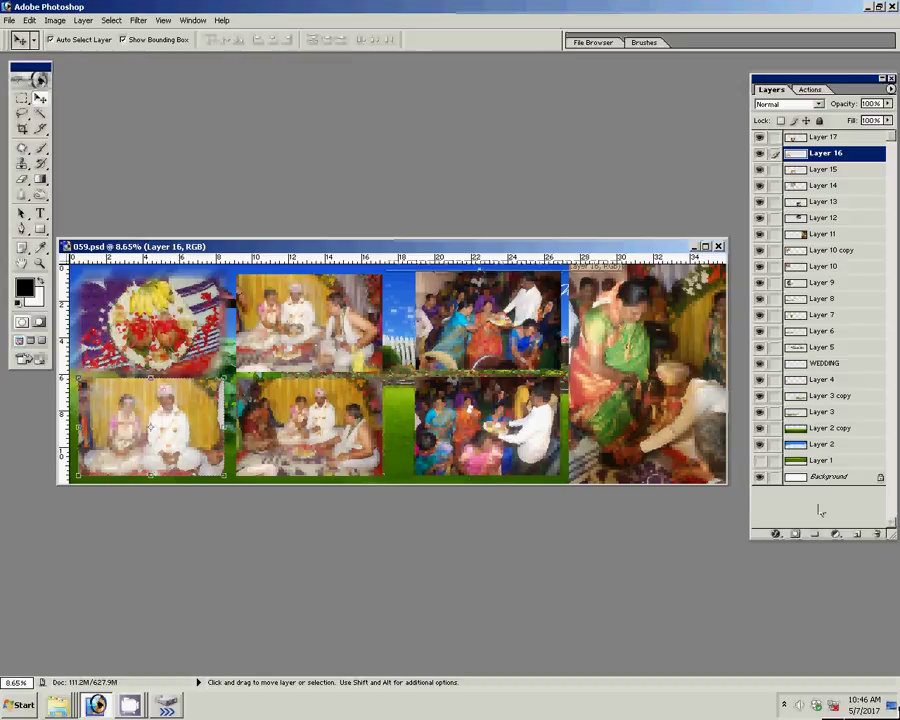
left_click(776, 534)
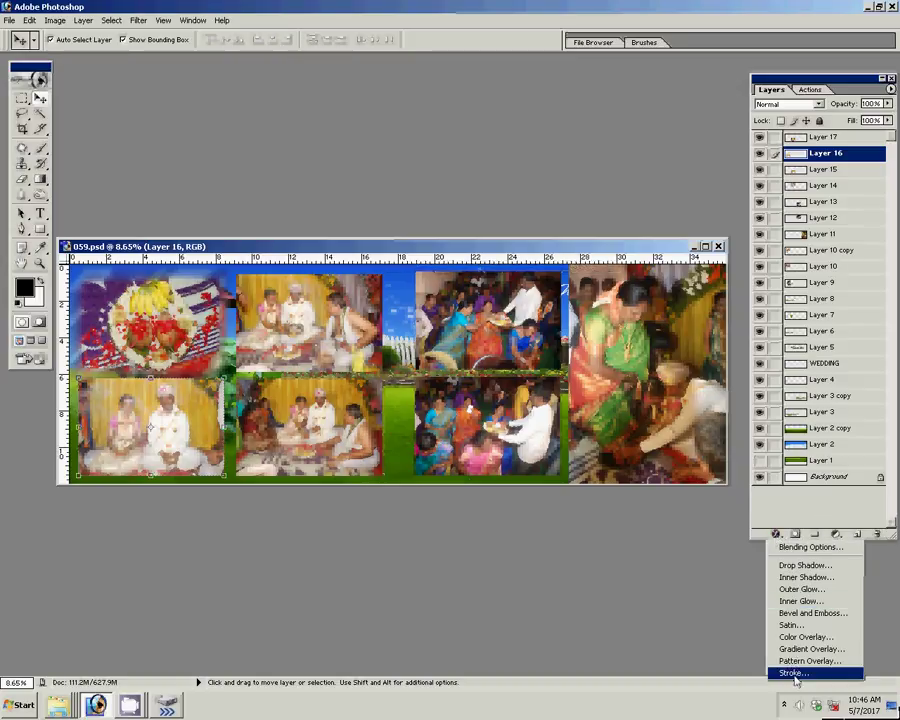
left_click(792, 672)
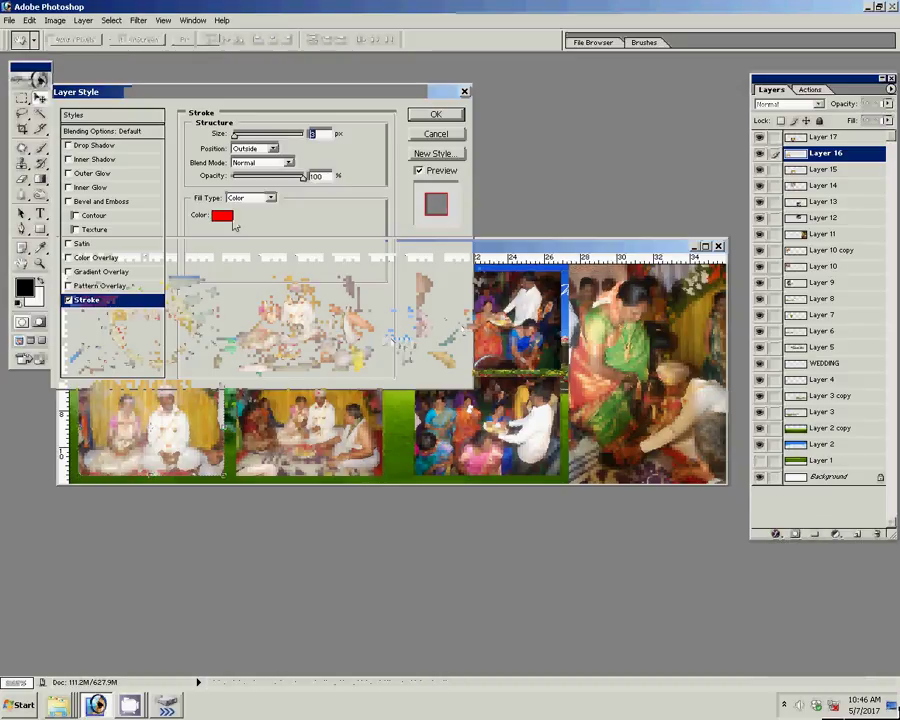
left_click(255, 197)
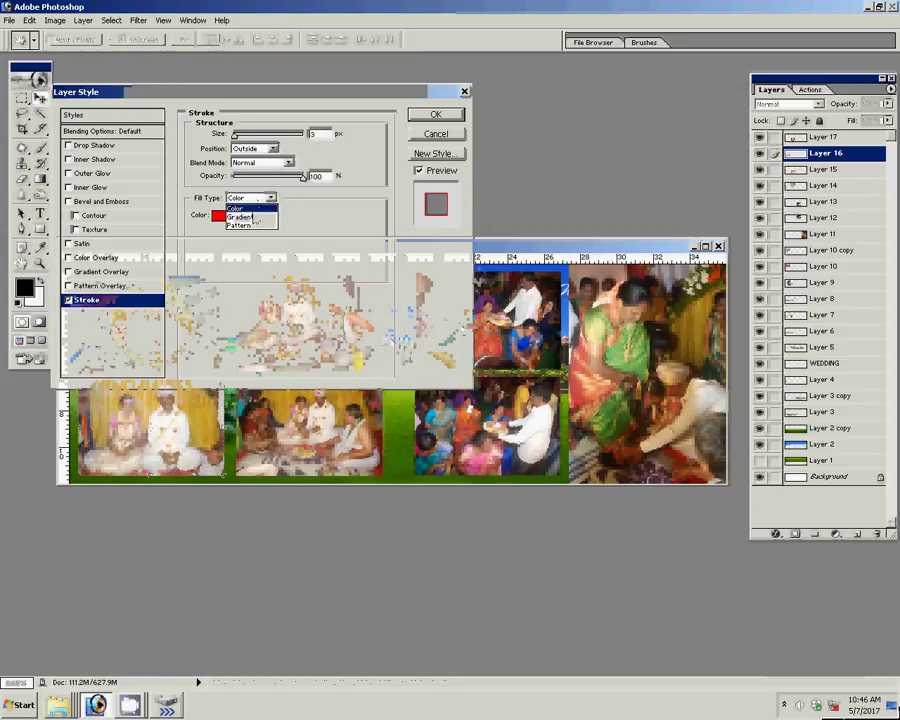
left_click(255, 217)
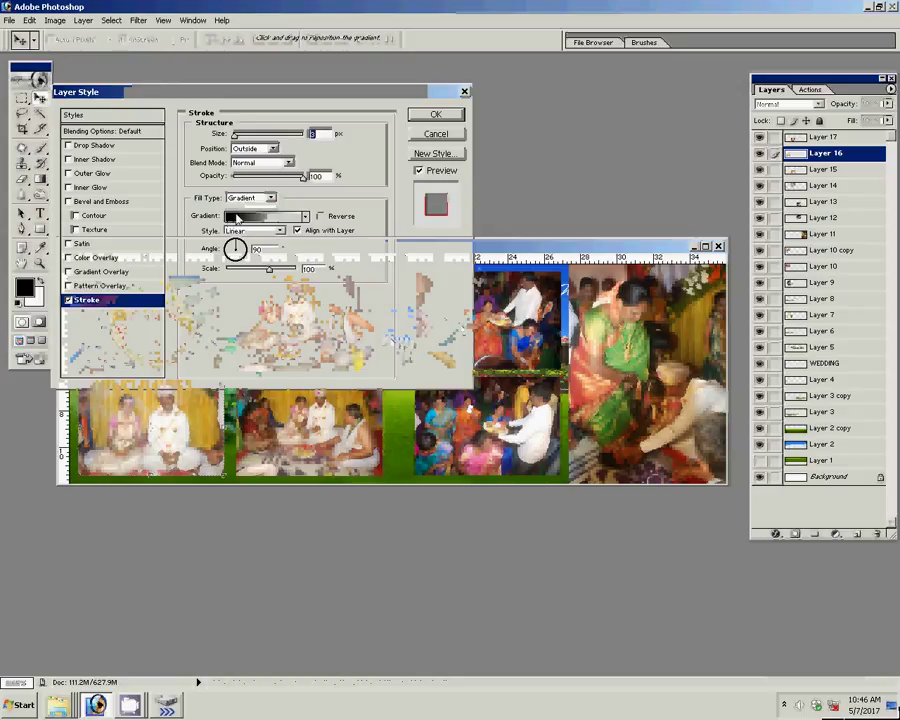
left_click(262, 216)
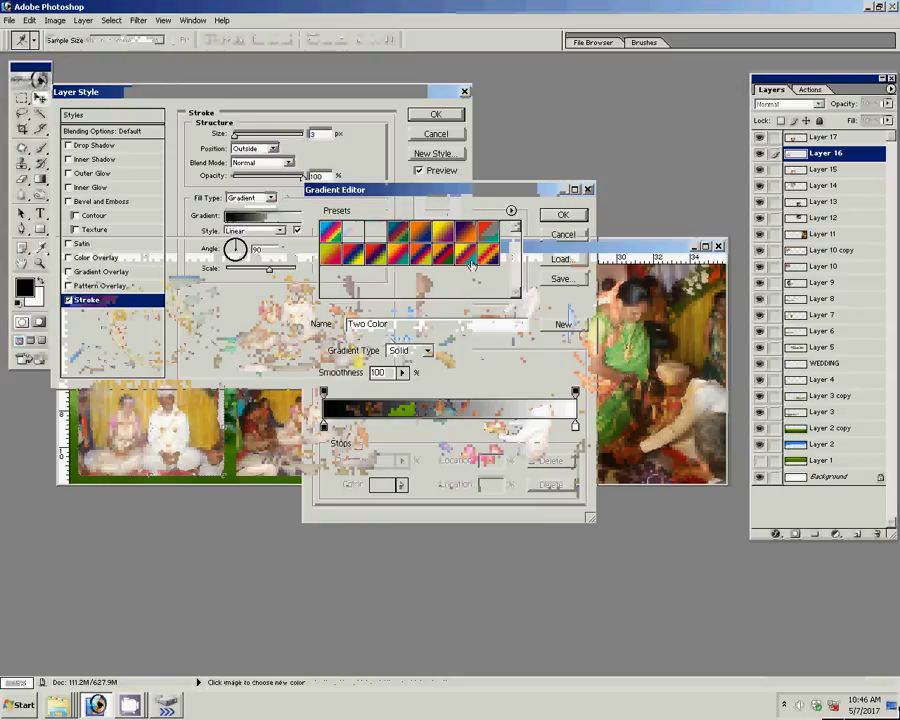
left_click(328, 252)
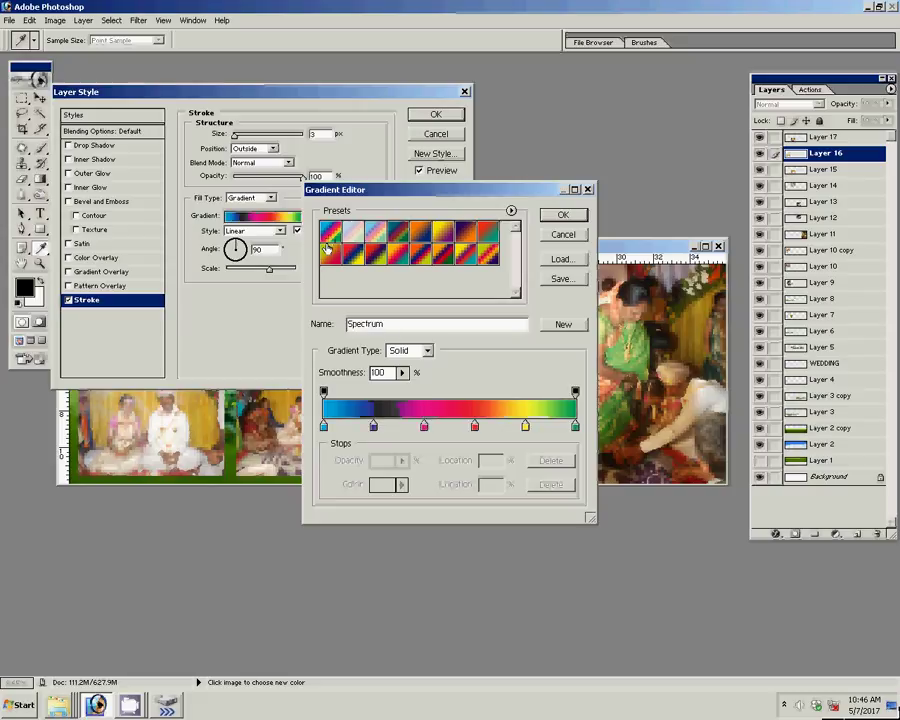
left_click(575, 217)
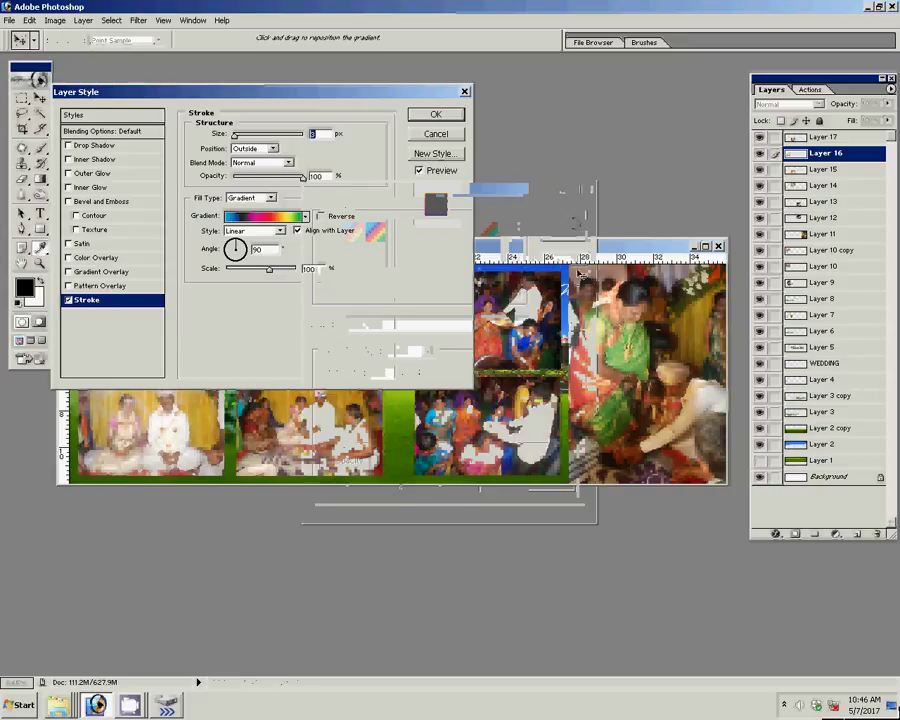
type("25")
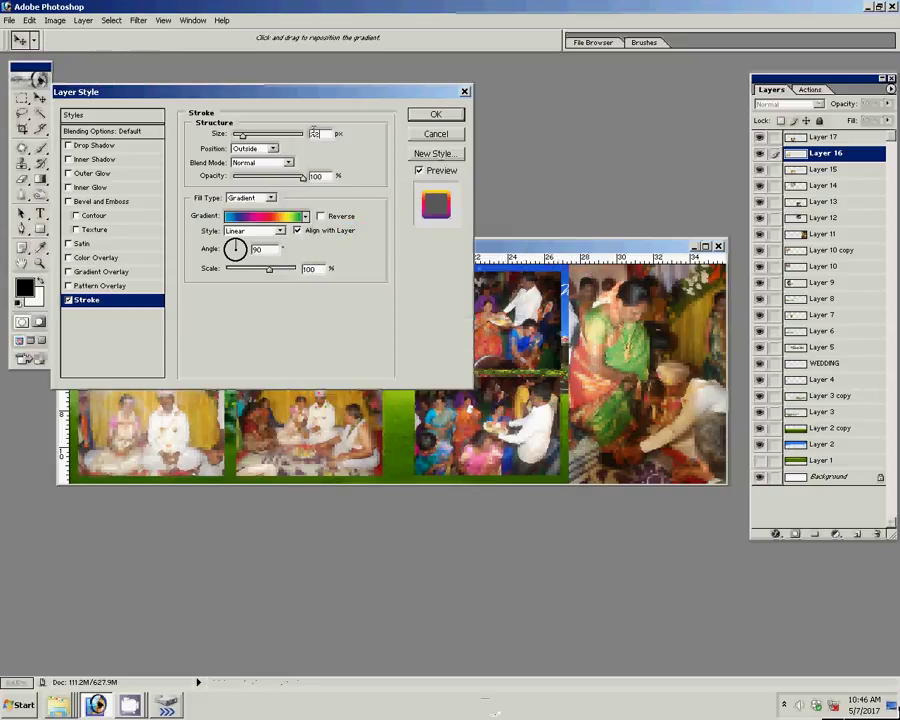
key("Return")
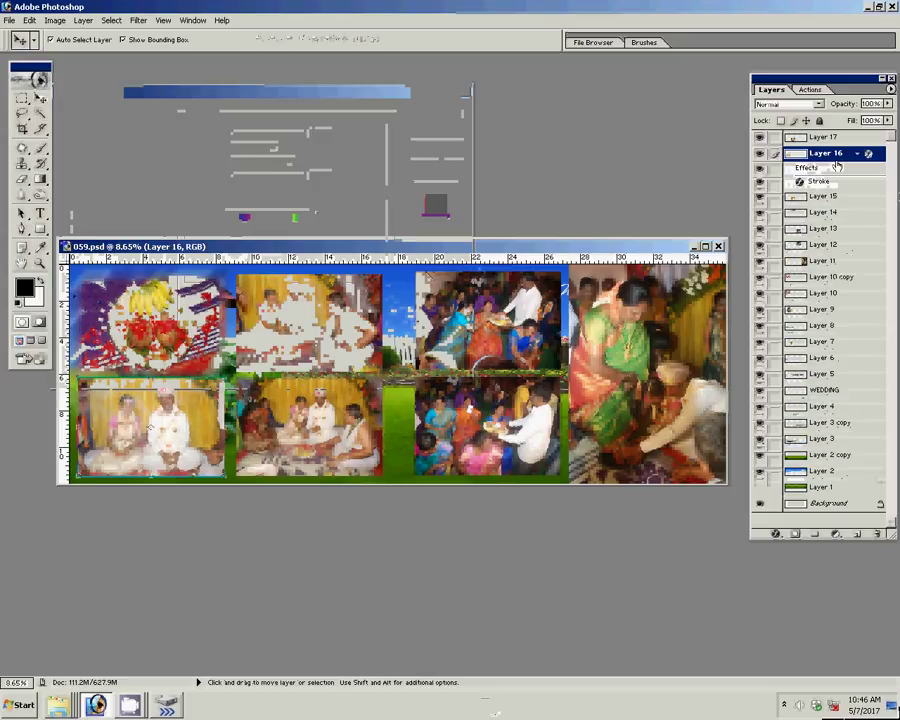
Check Layer 16's name and stroke style settings, leaving both unchanged.
double_click(842, 158)
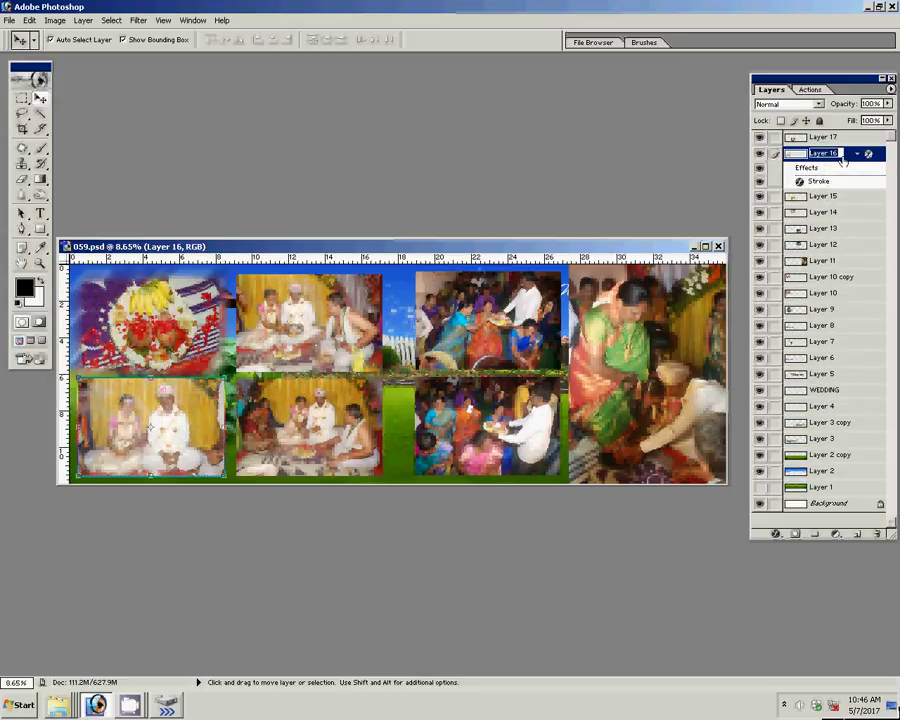
key("Return")
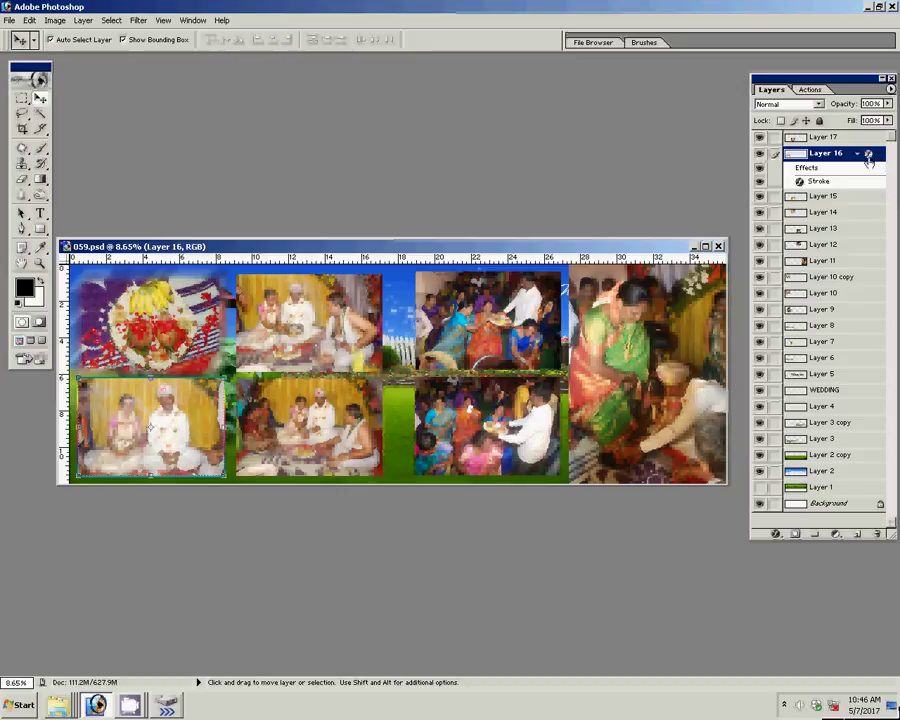
double_click(868, 157)
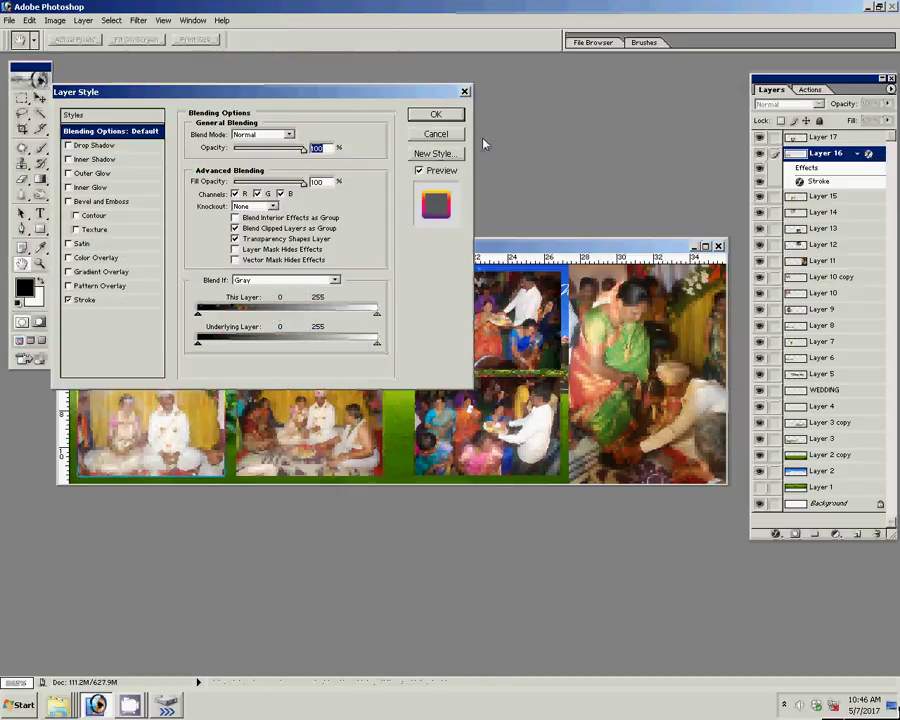
left_click(436, 114)
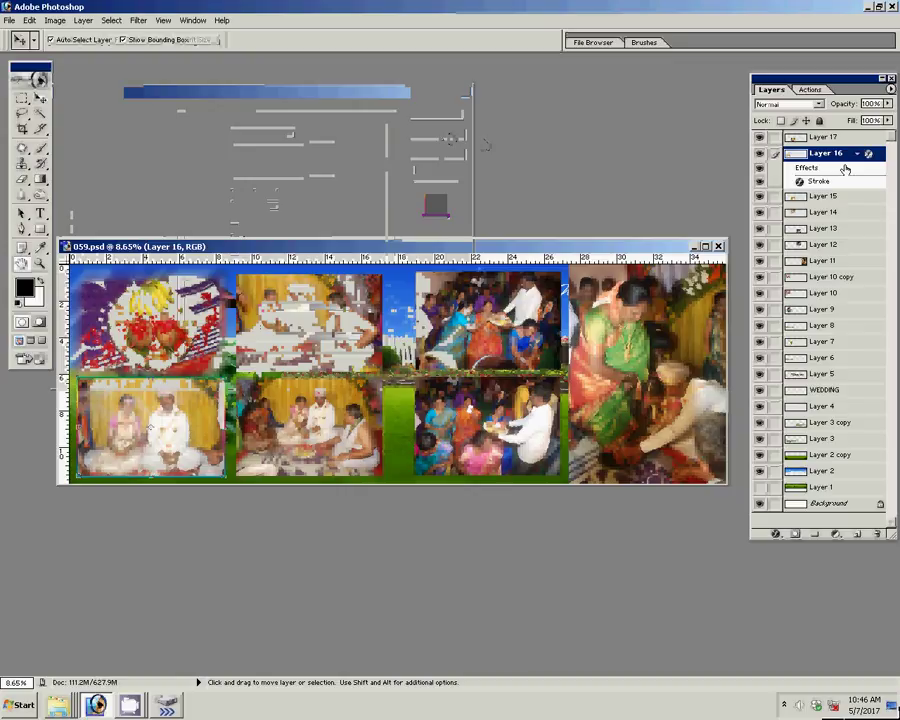
left_click(84, 20)
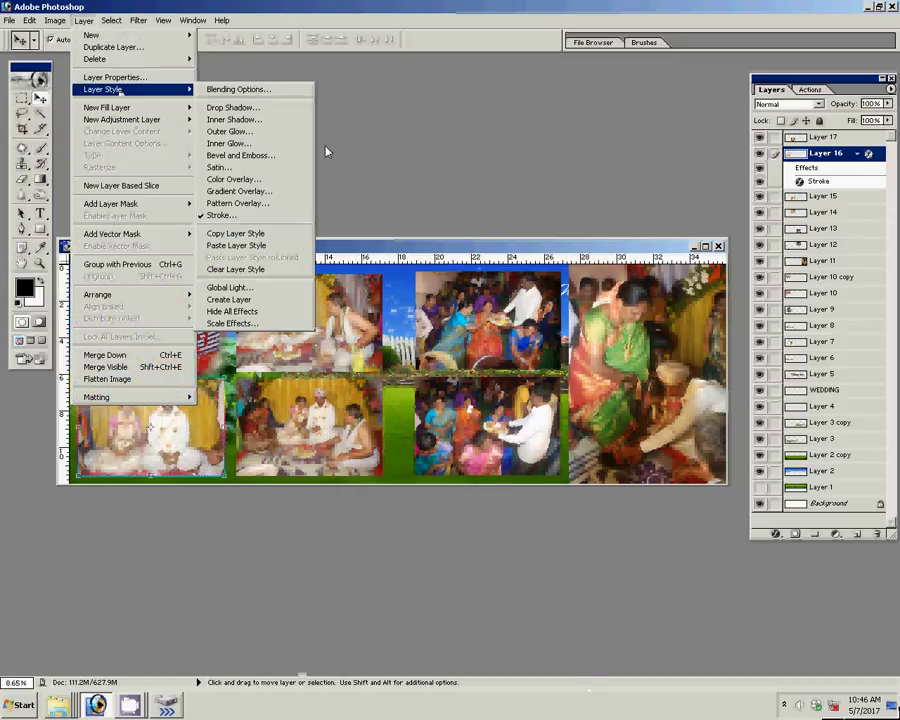
mouse_move(103, 89)
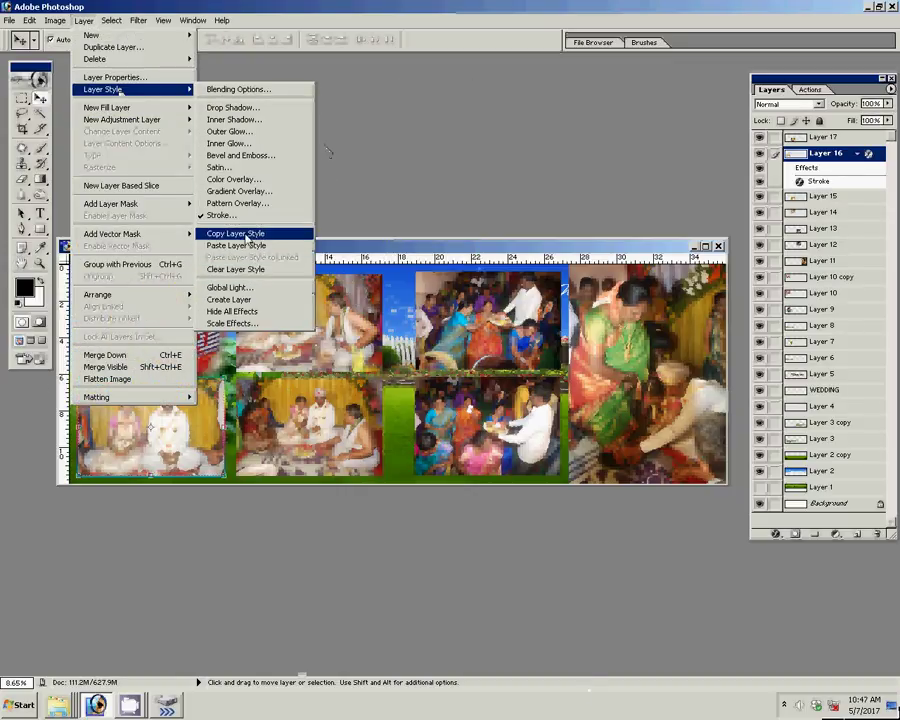
Copy Layer 16's gradient stroke style and paste it onto Layer 14.
left_click(250, 233)
left_click(840, 212)
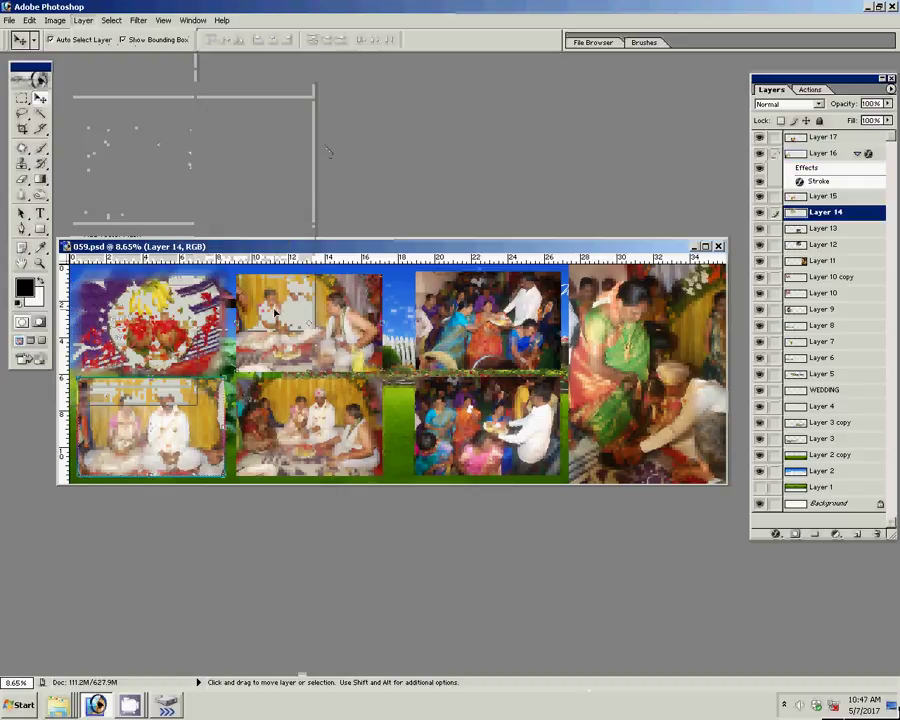
right_click(865, 213)
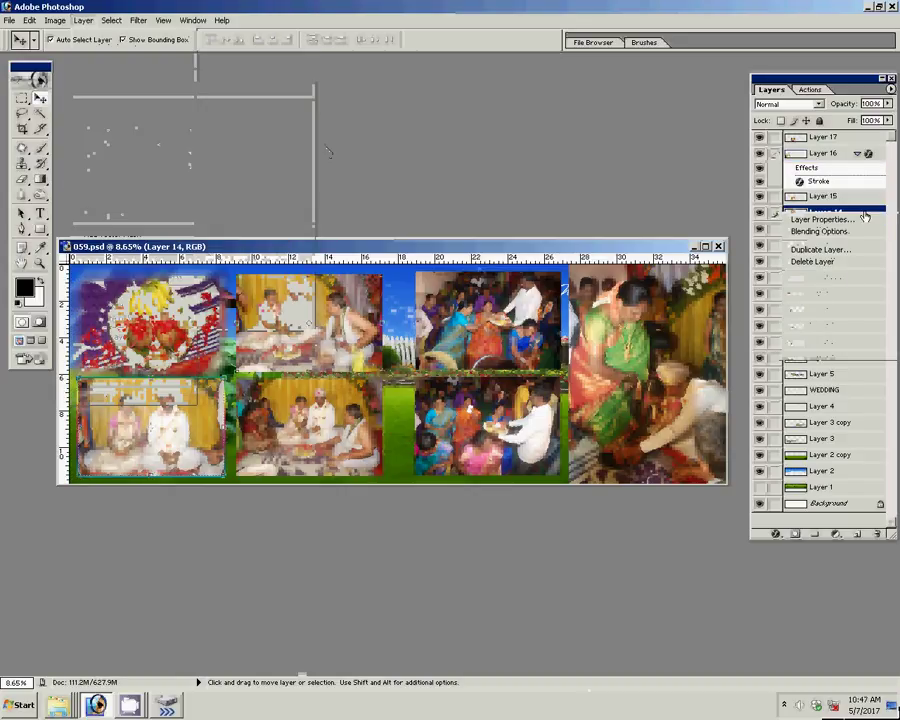
left_click(820, 328)
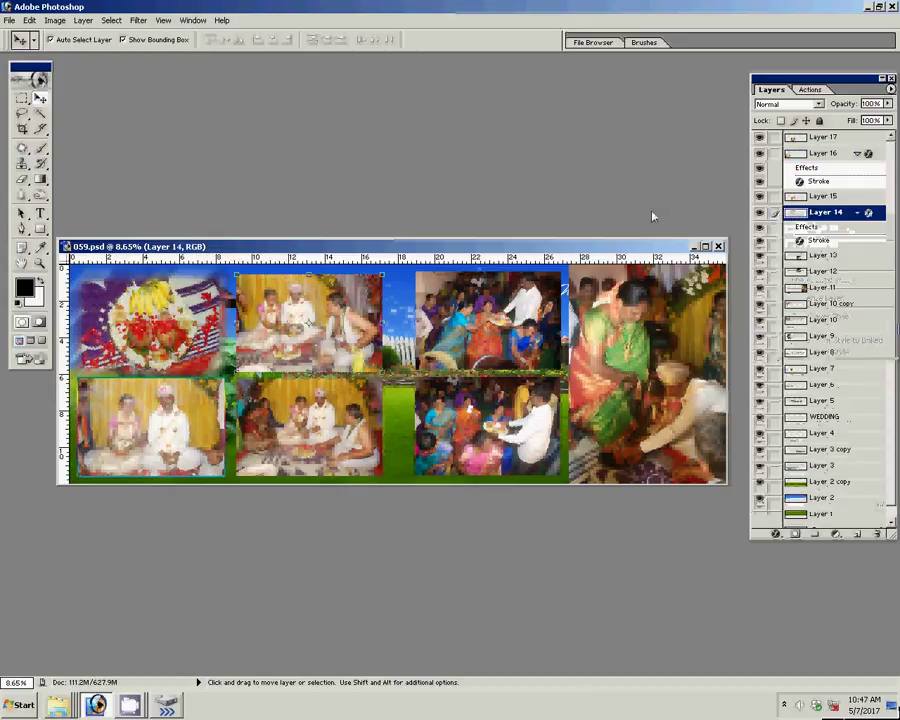
Paste the copied stroke style onto Layers 17 and 12, then select Layer 13.
left_click(343, 445)
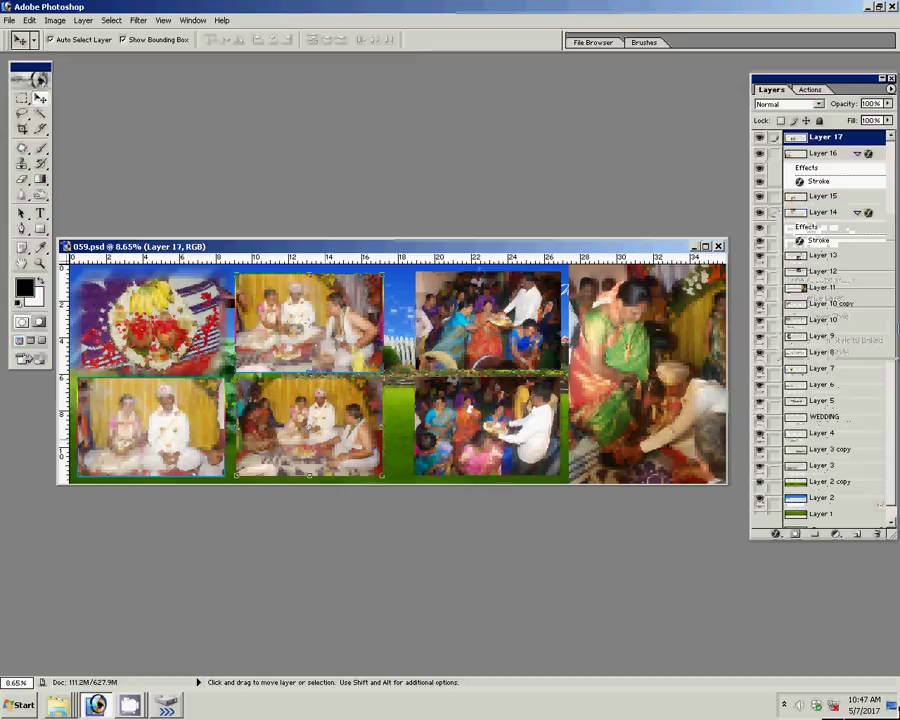
right_click(848, 139)
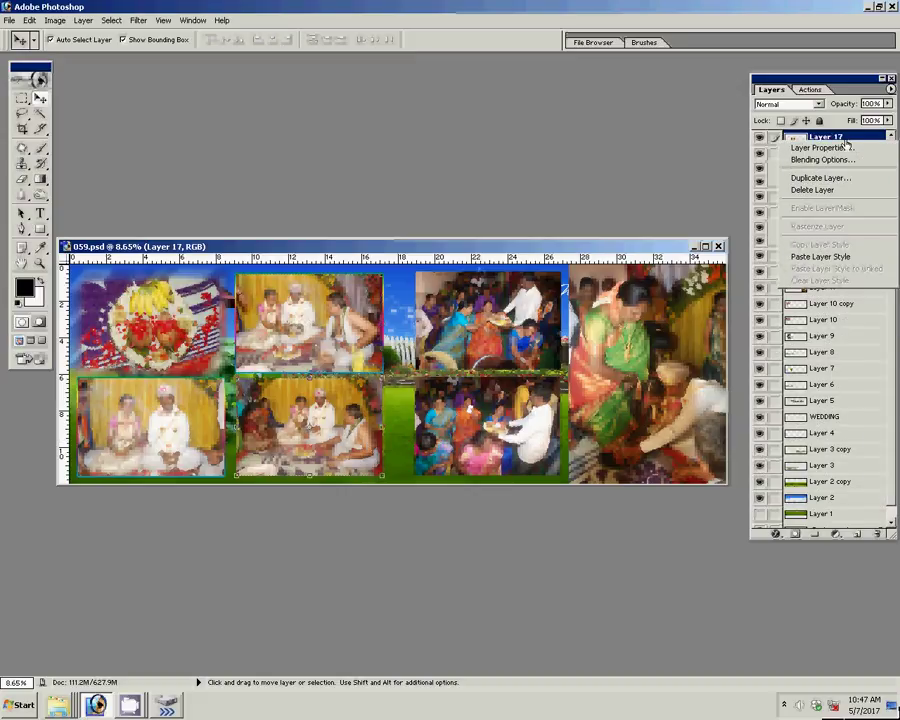
left_click(828, 257)
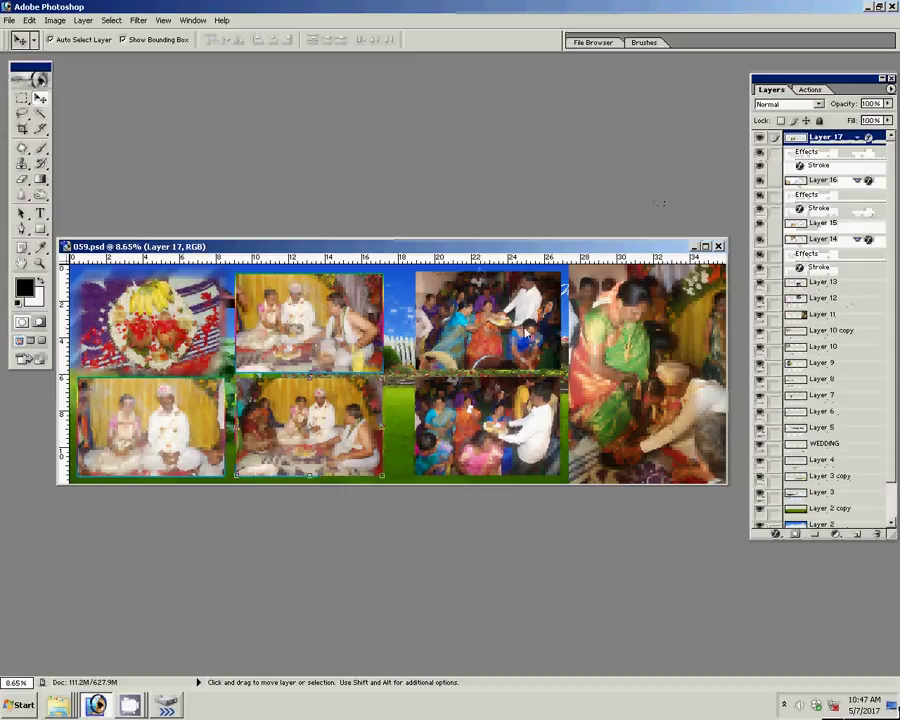
left_click(524, 330)
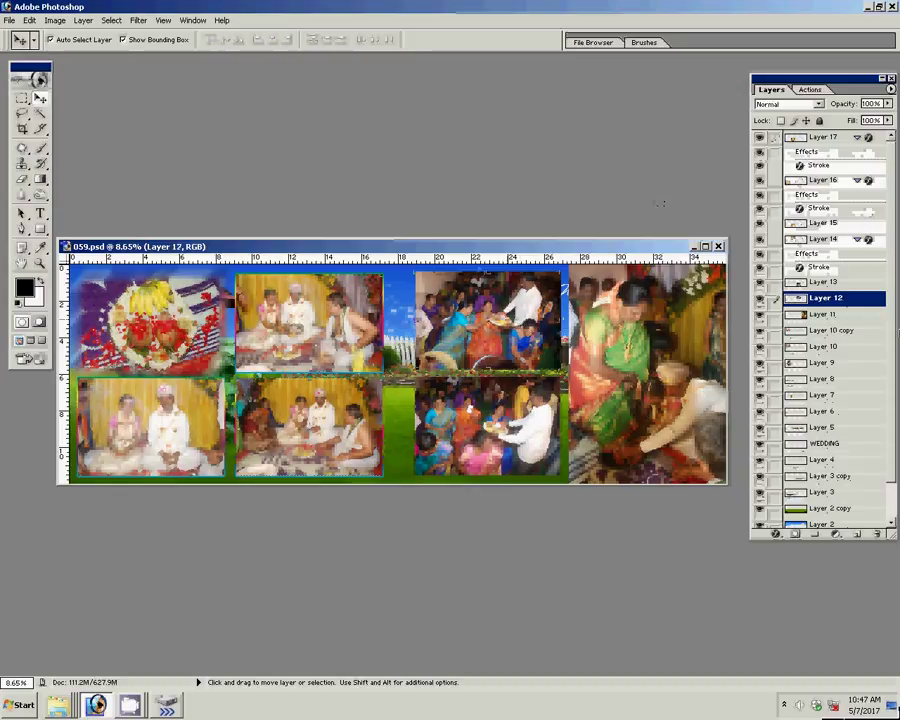
right_click(862, 302)
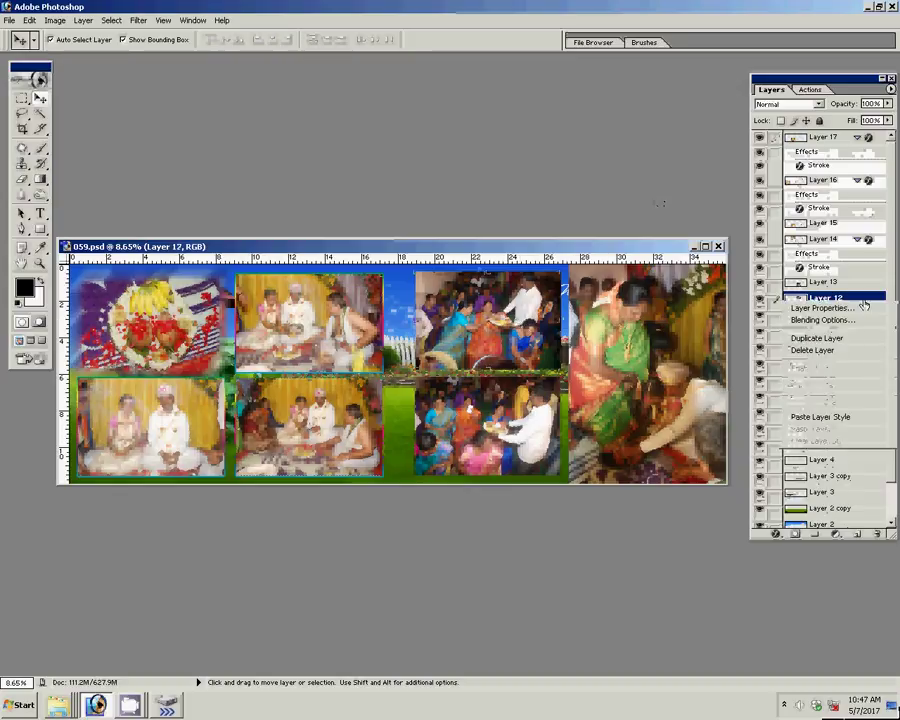
left_click(826, 414)
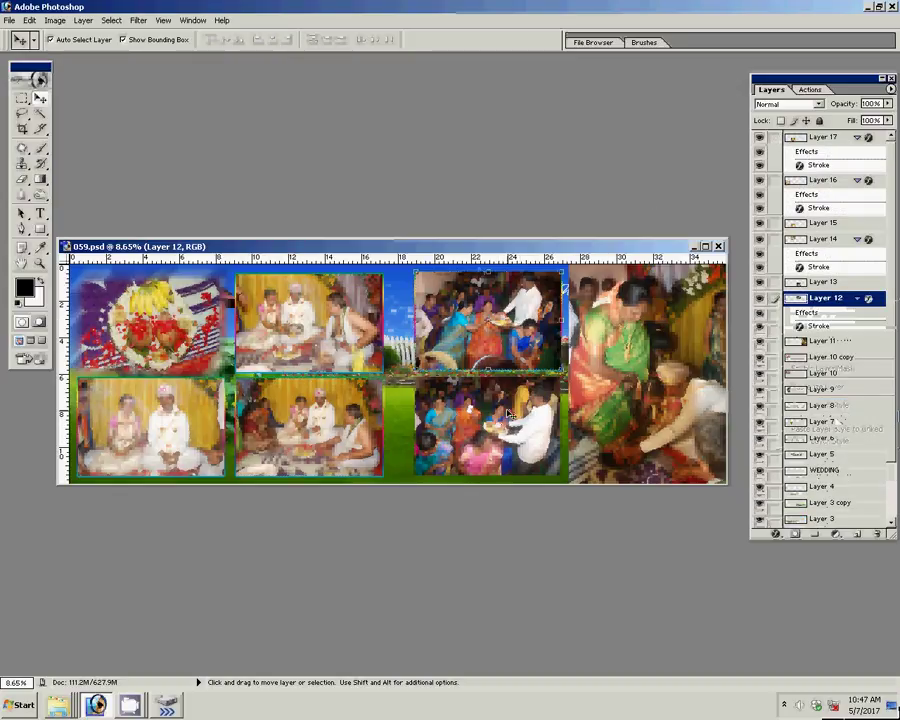
left_click(858, 281)
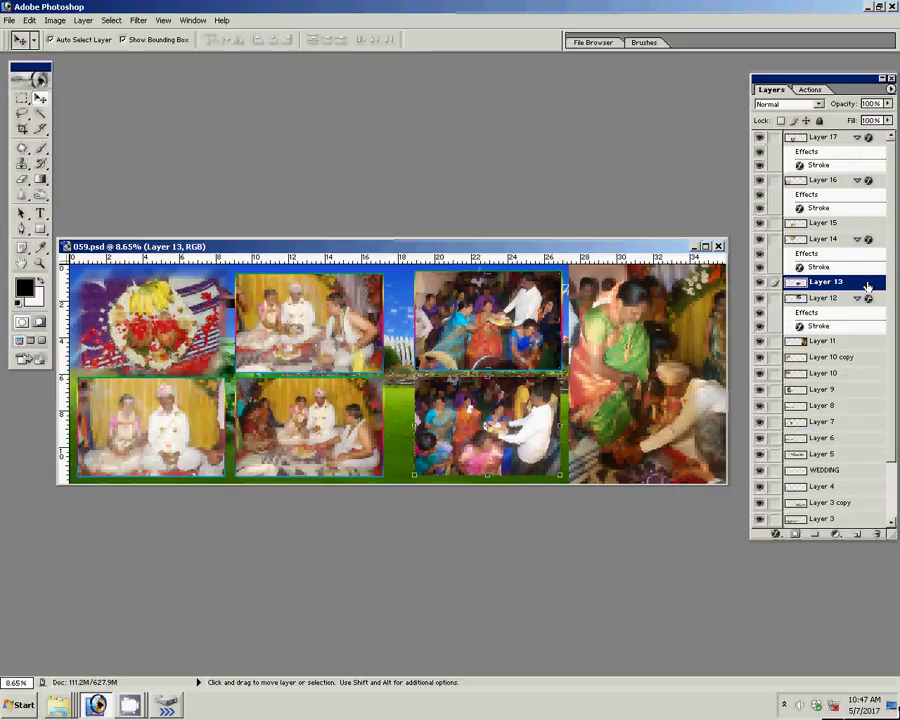
Check Layer 13's style settings, then paste the copied gradient stroke onto it.
double_click(866, 283)
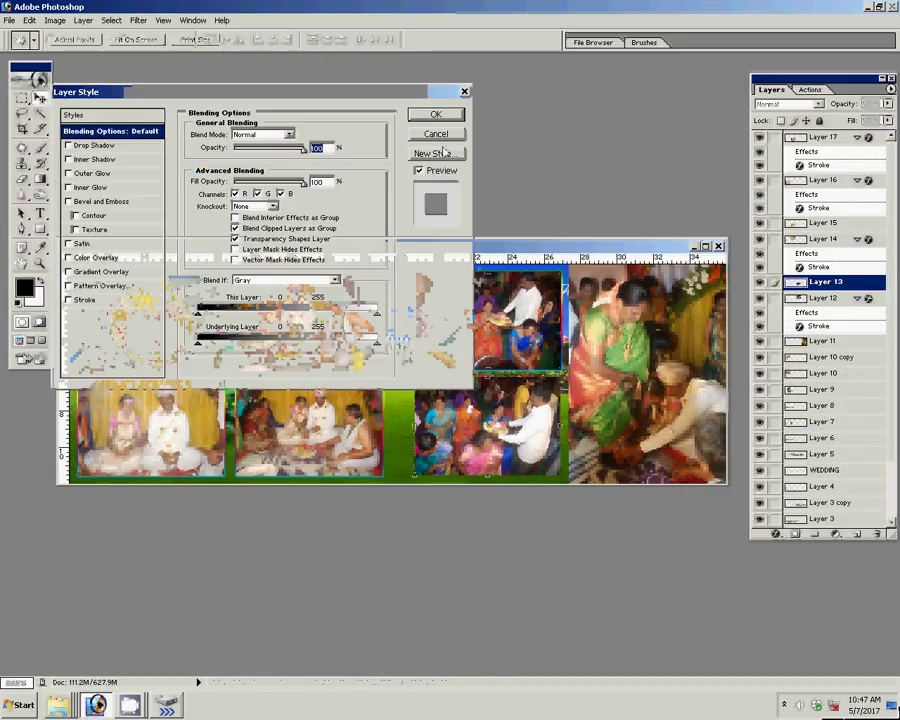
key("Escape")
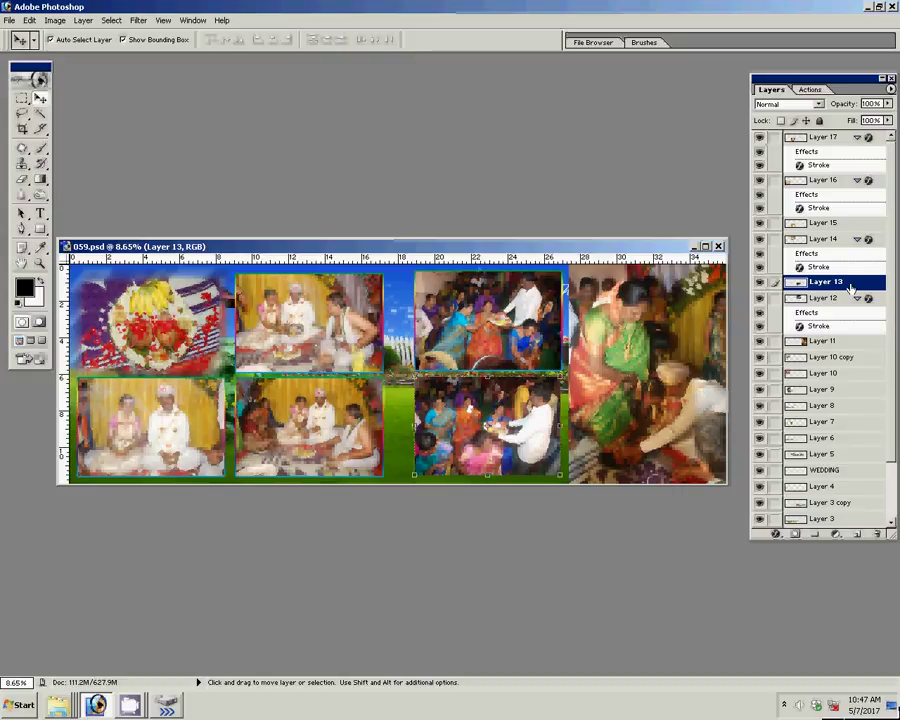
double_click(851, 288)
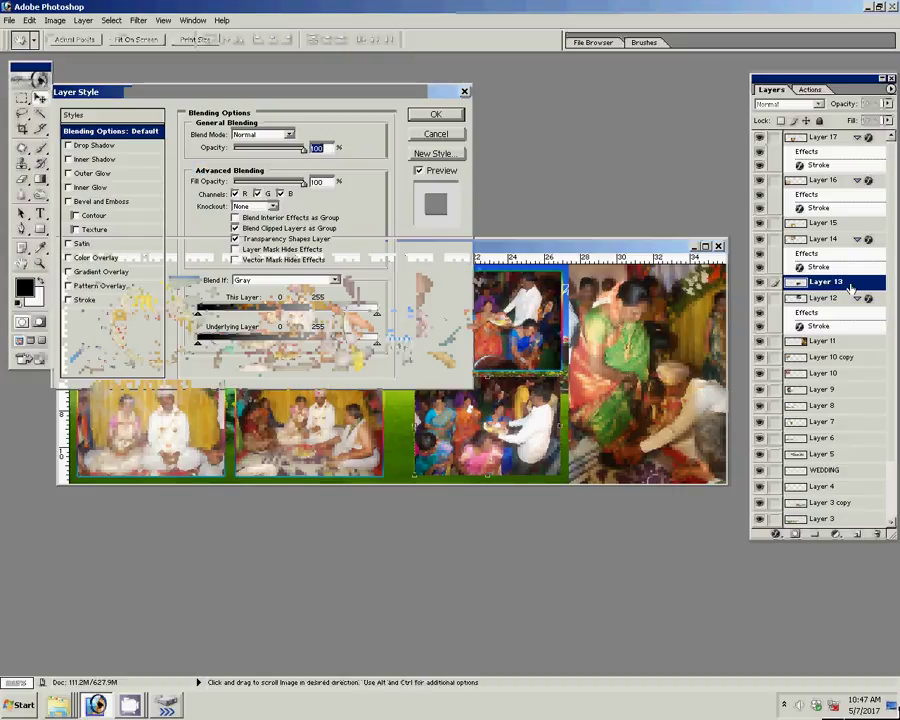
left_click(436, 134)
right_click(782, 284)
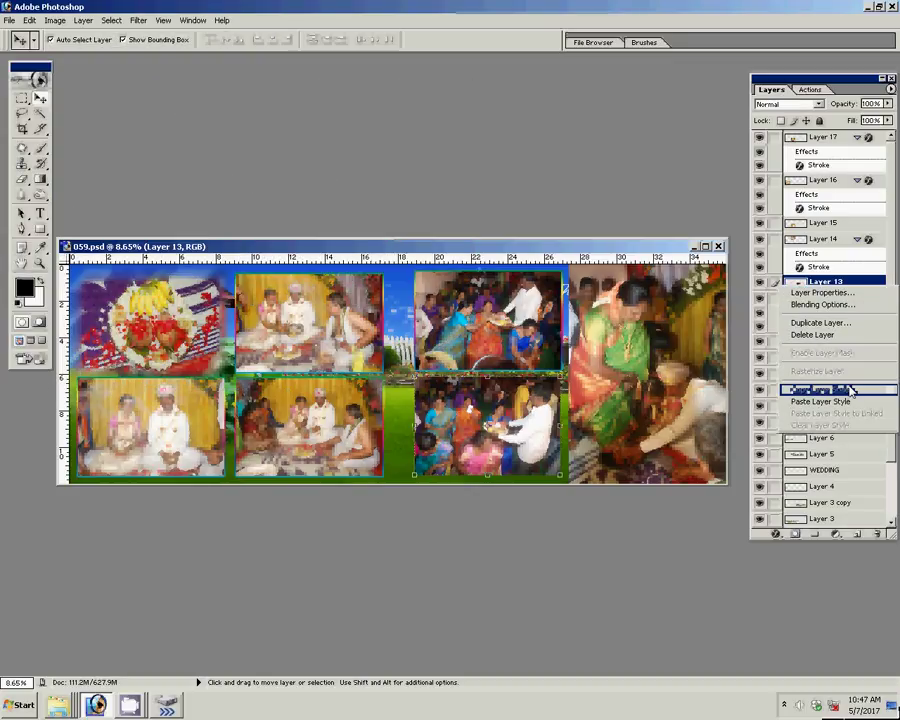
left_click(786, 400)
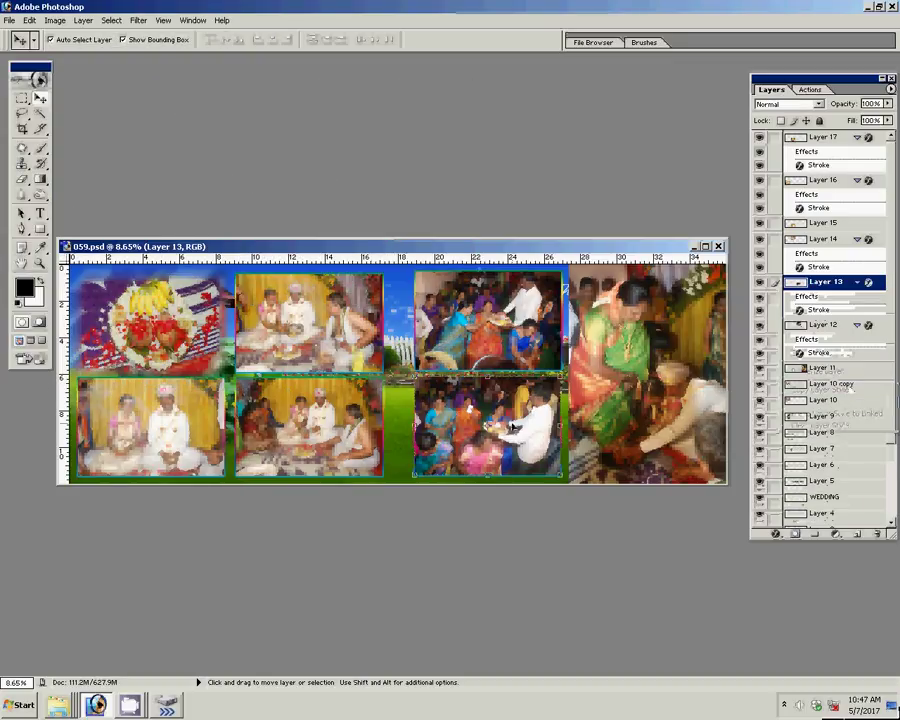
Select Layer 11 and paste the copied gradient stroke style onto it.
left_click(868, 369)
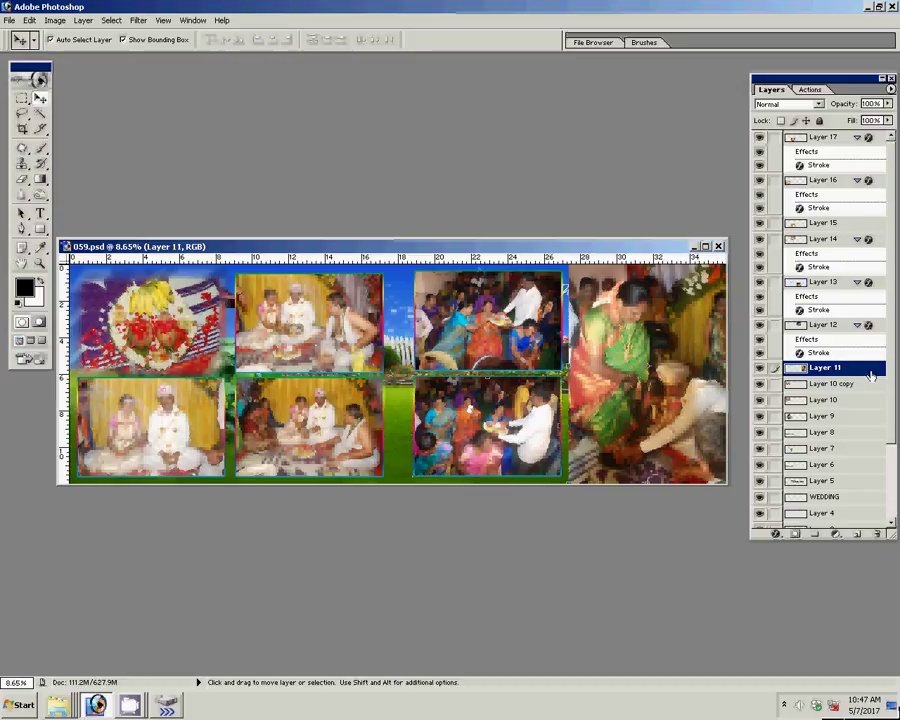
double_click(878, 370)
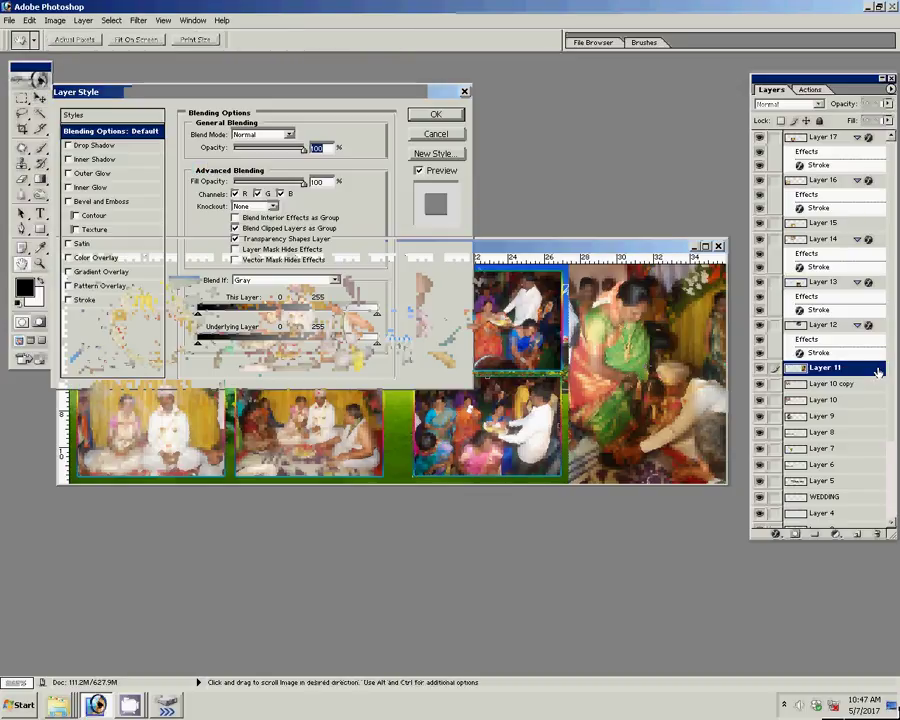
key("Escape")
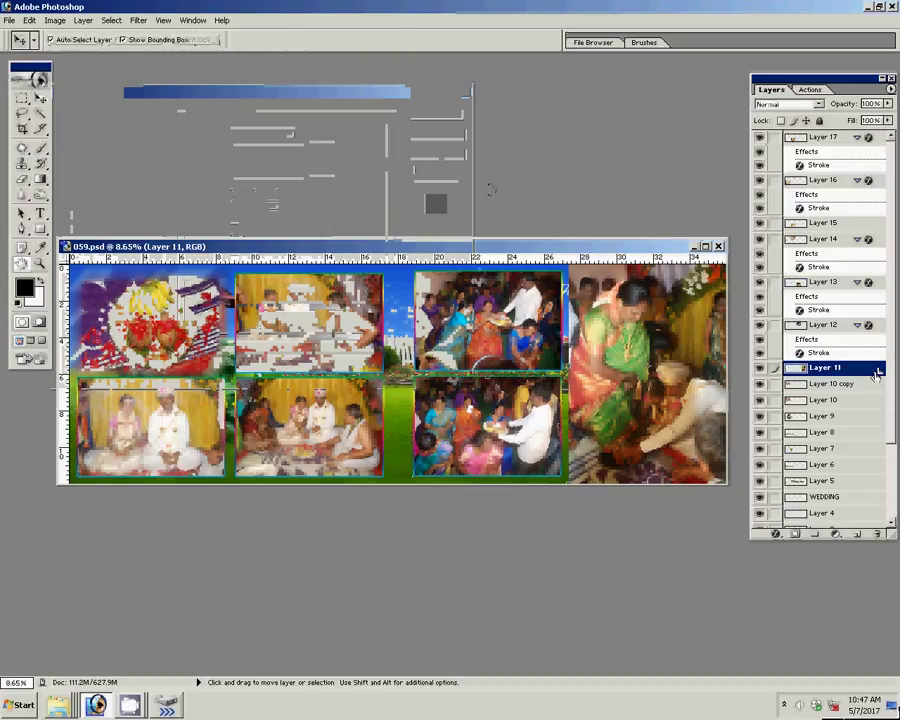
right_click(877, 369)
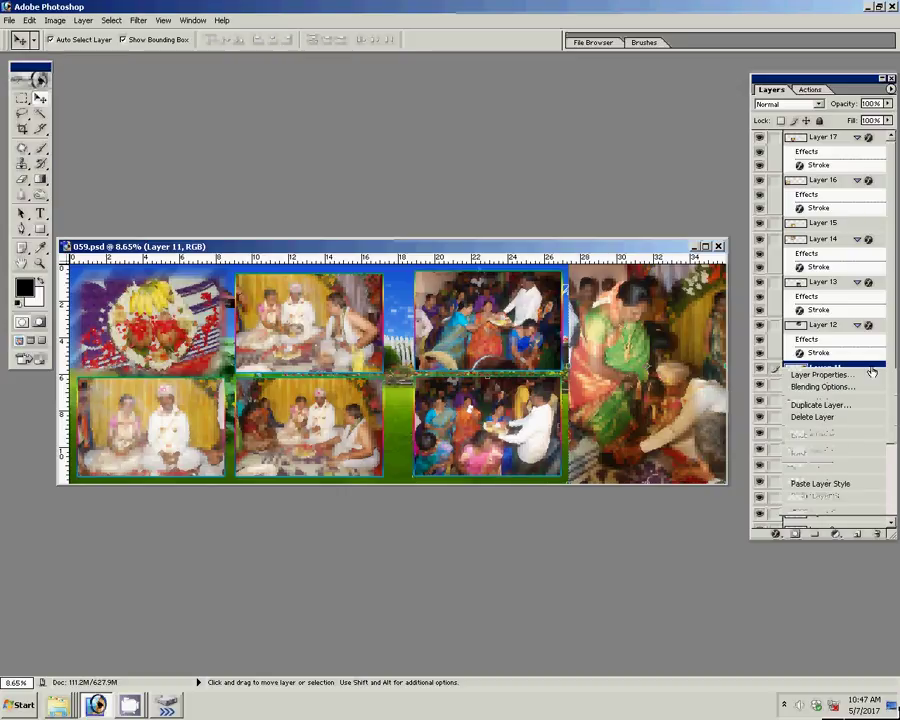
left_click(843, 483)
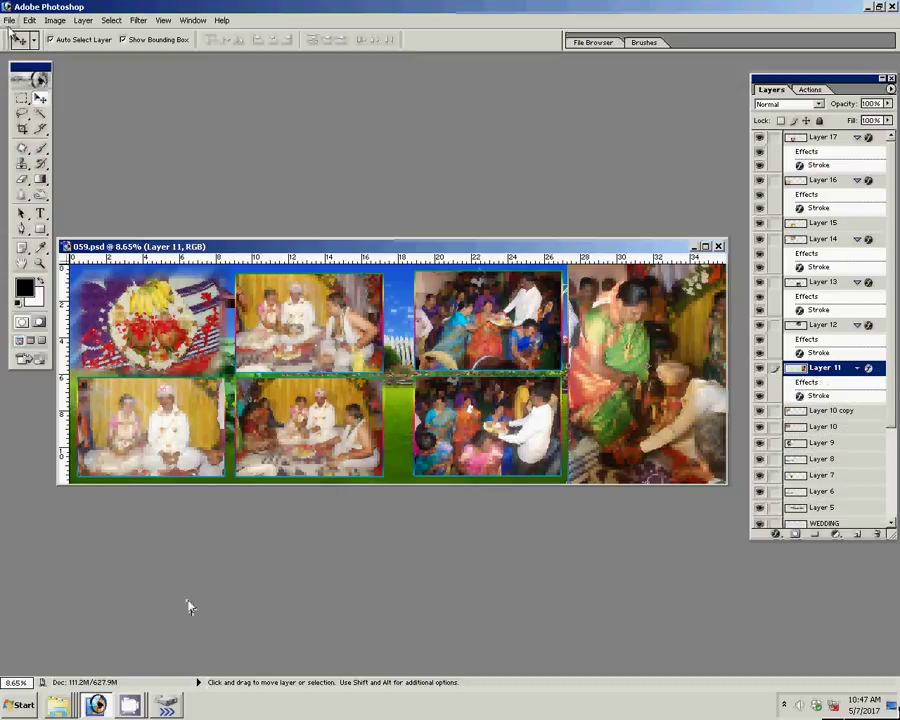
Point Save As at the k5 folder on Local Disk (I:) with file name 57.
left_click(9, 21)
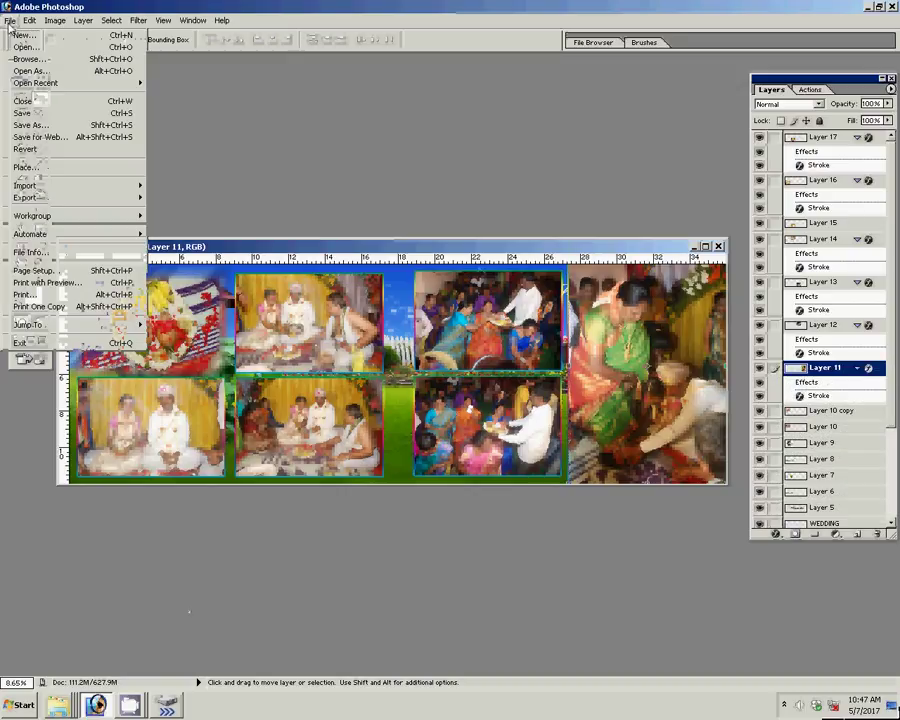
left_click(25, 125)
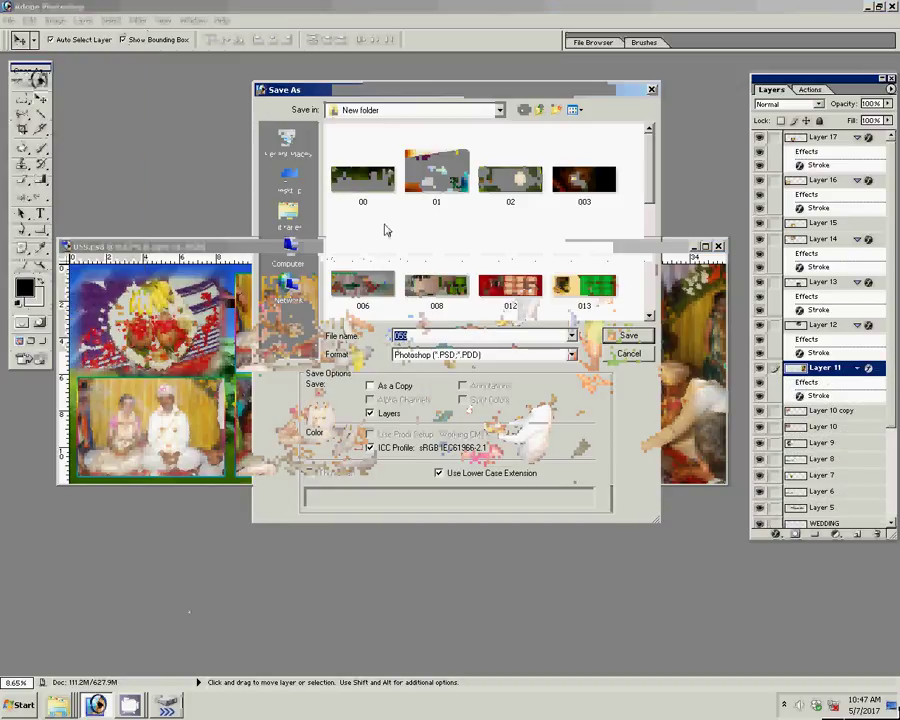
left_click(289, 250)
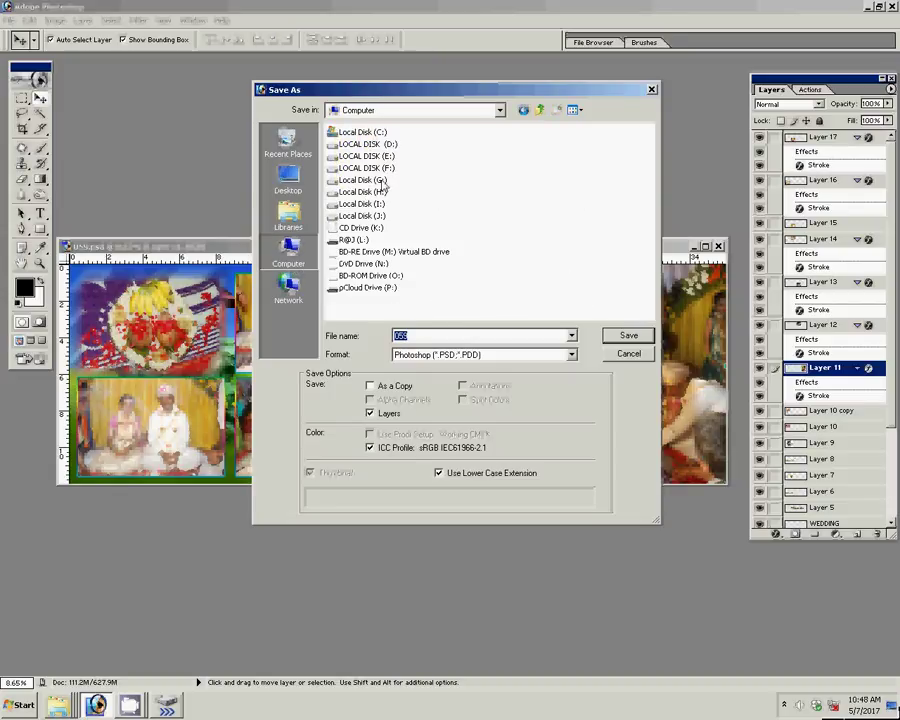
left_click(383, 184)
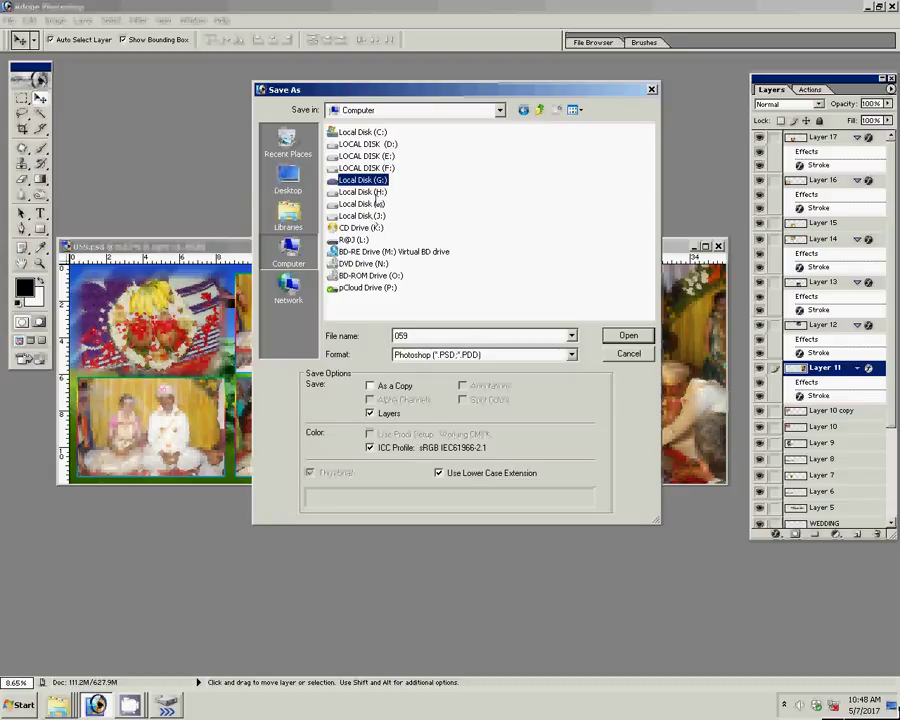
left_click(378, 204)
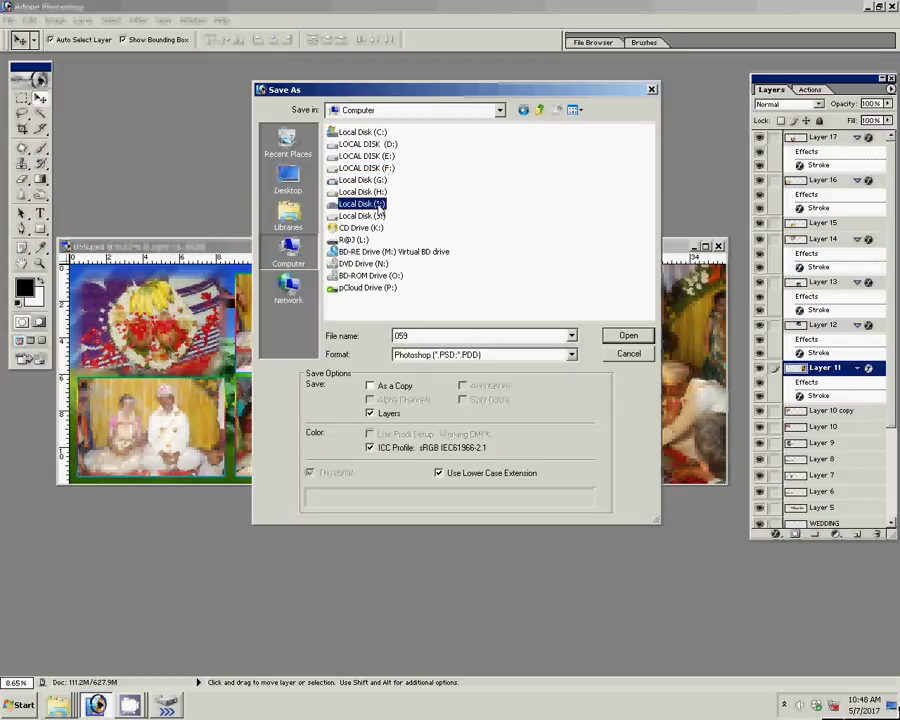
left_click(626, 335)
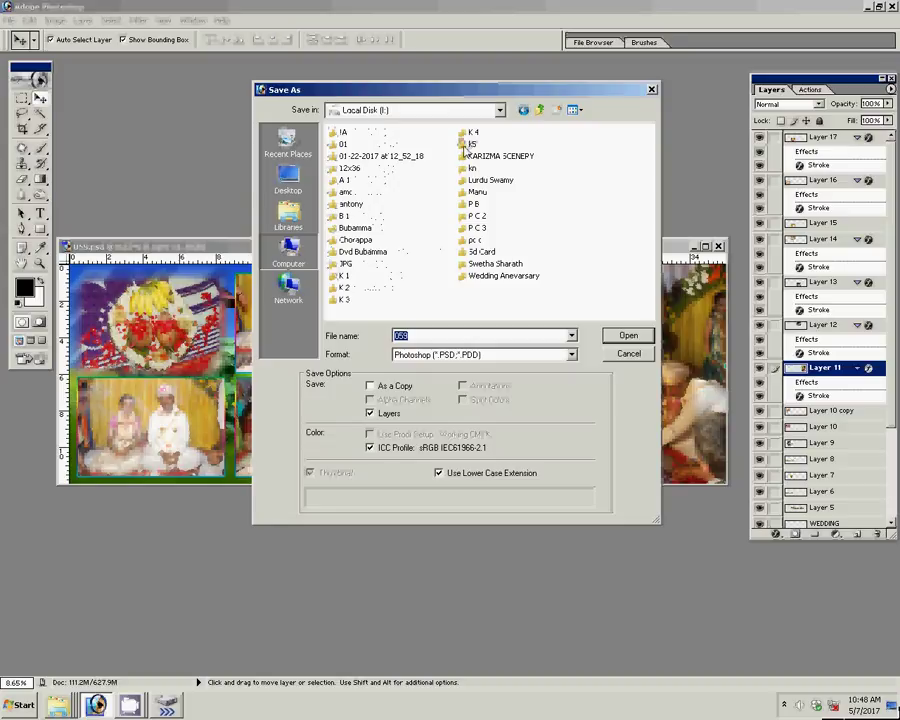
left_click(472, 144)
left_click(628, 336)
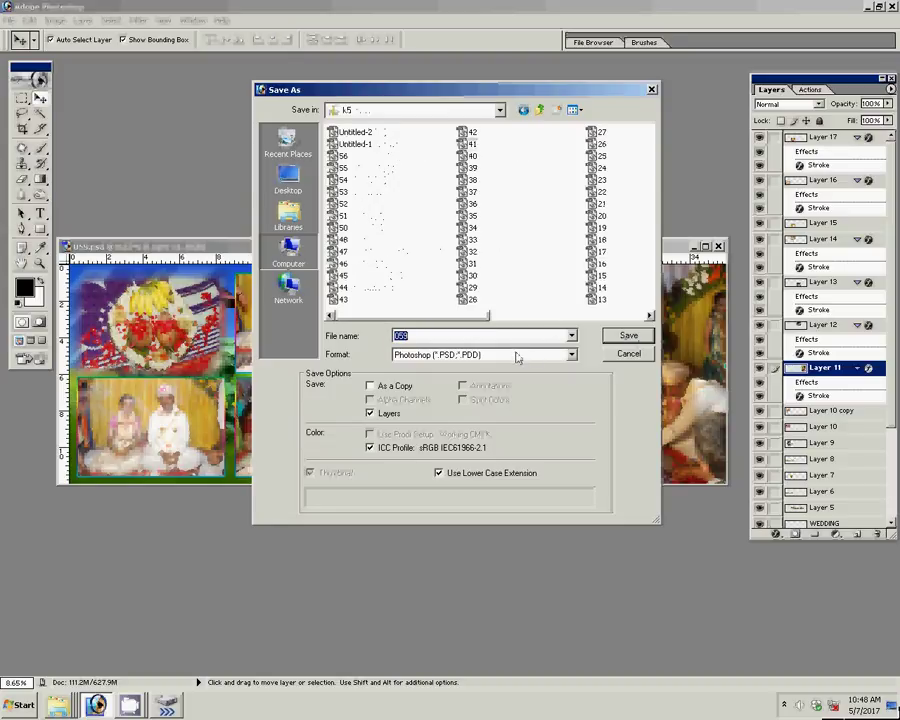
type("57")
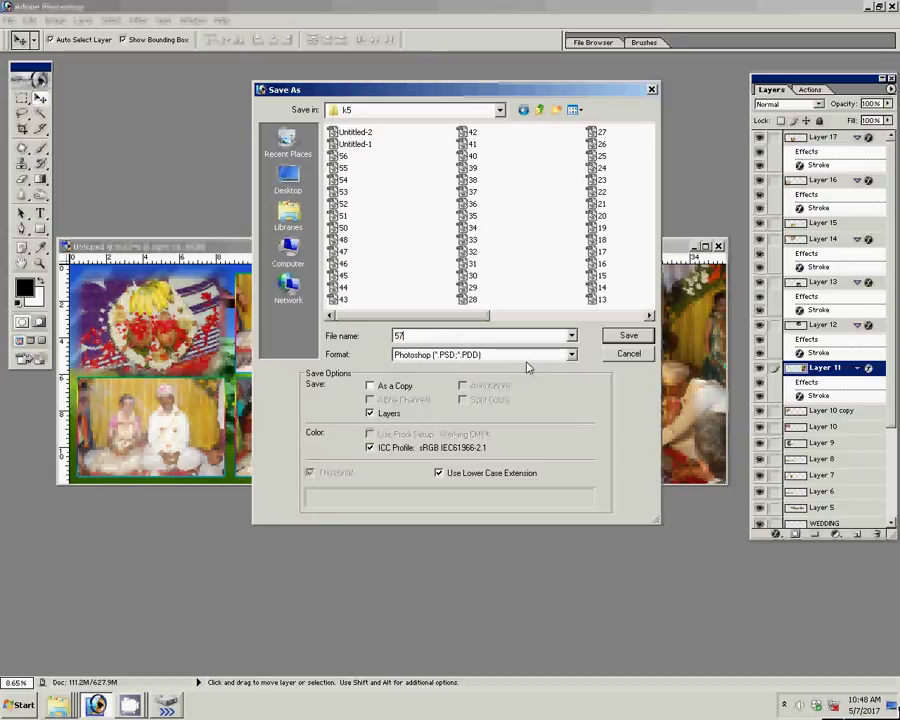
Save the spread as 57.psd in k5 and close its document window.
left_click(626, 337)
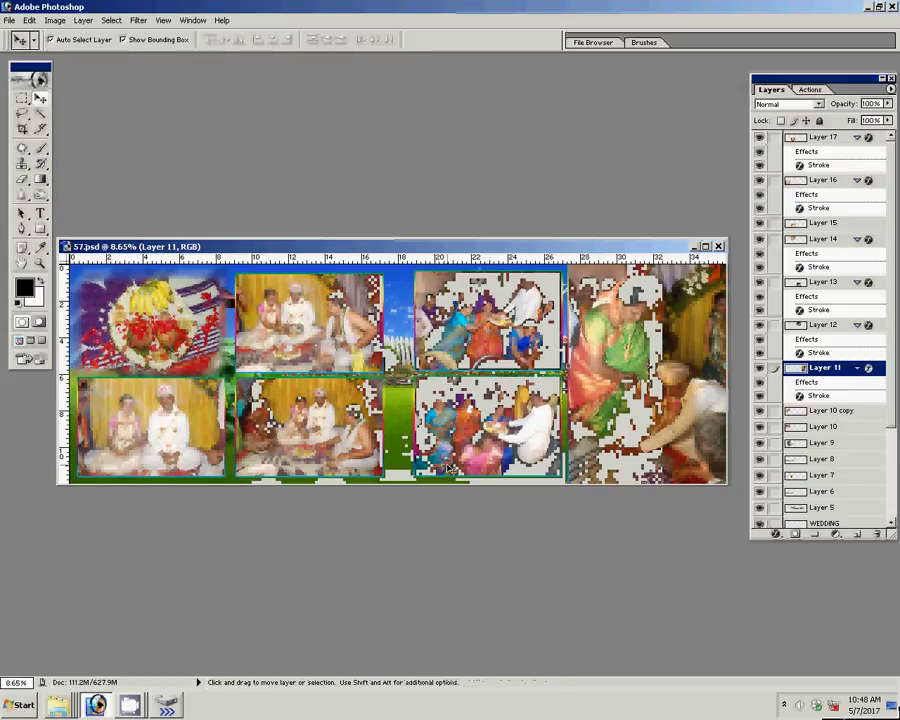
left_click(720, 249)
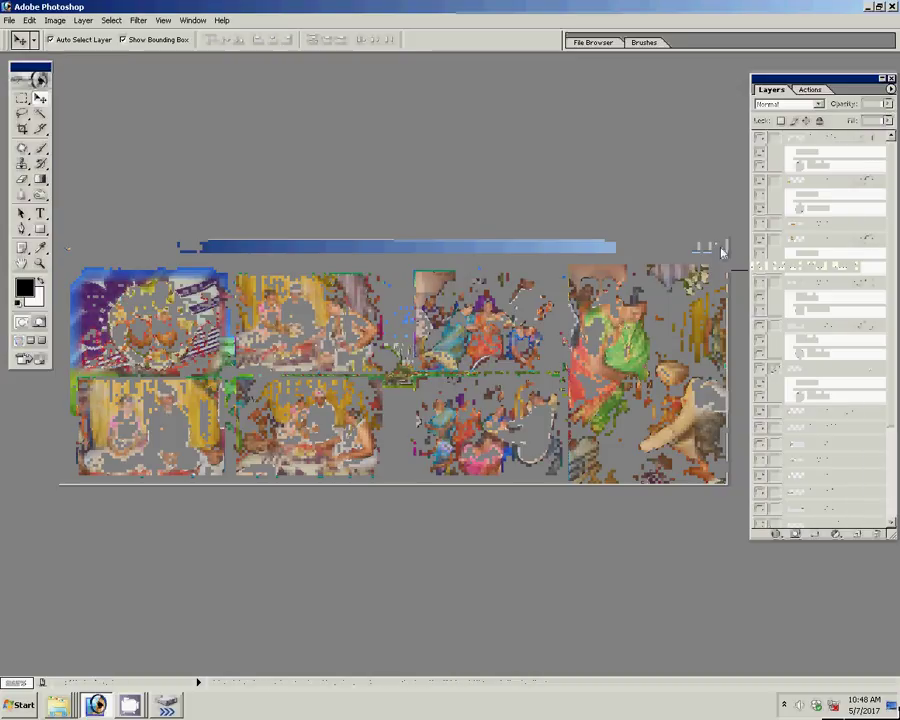